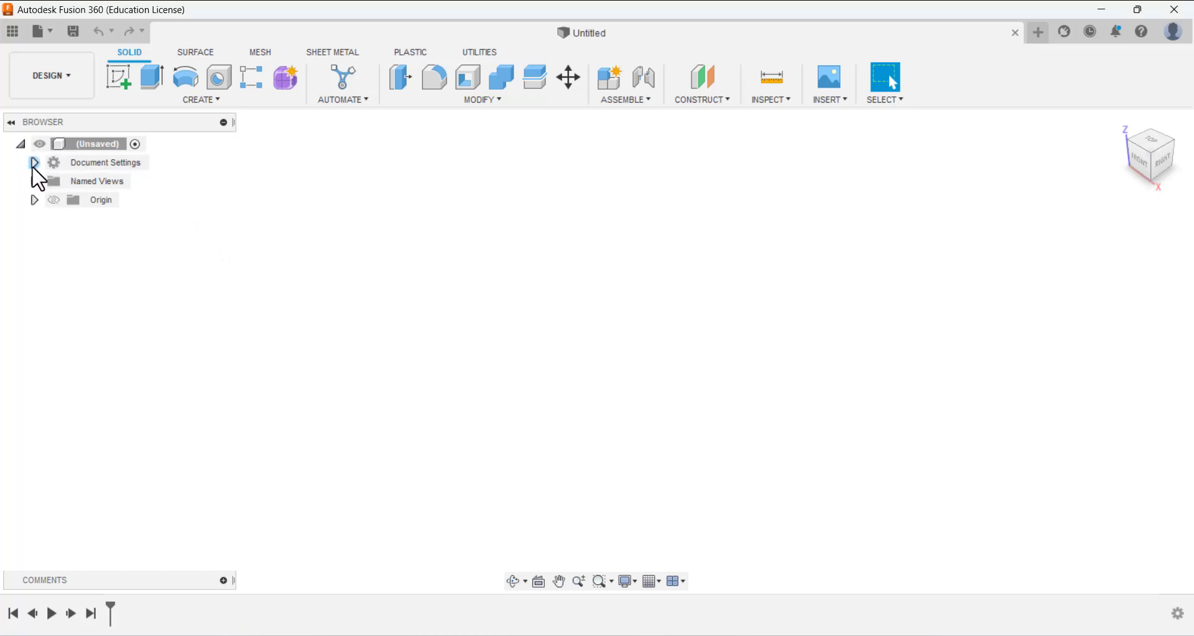
# - Set the document's Unit Type to Inch in Document Settings
pyautogui.click(34, 163)
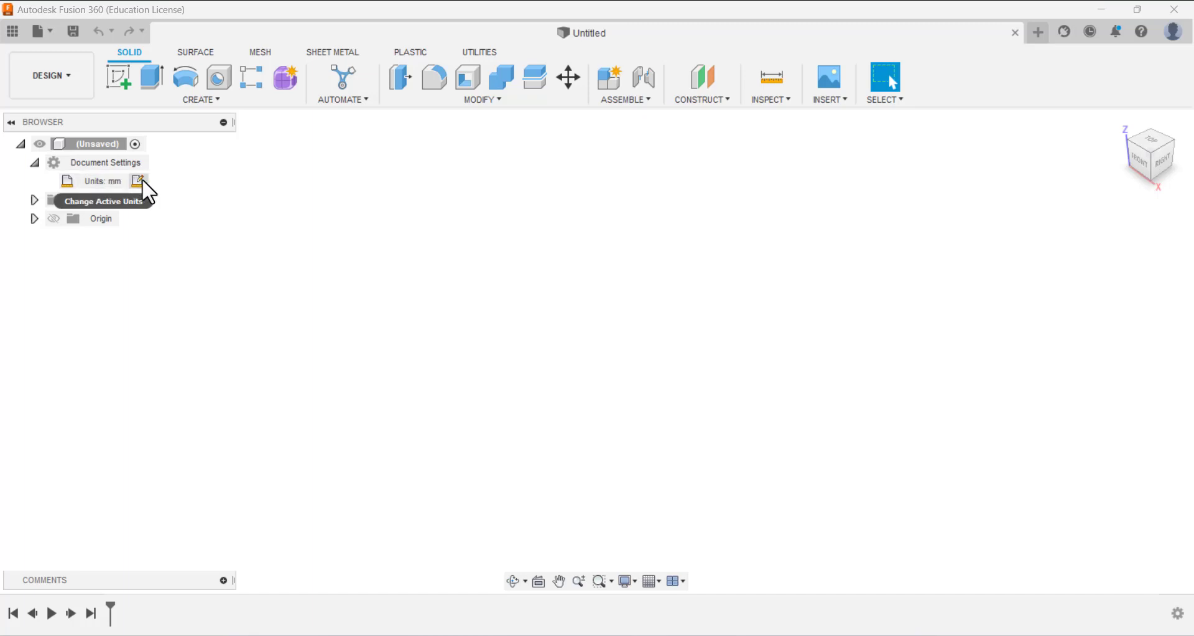
pyautogui.click(142, 179)
pyautogui.click(1106, 222)
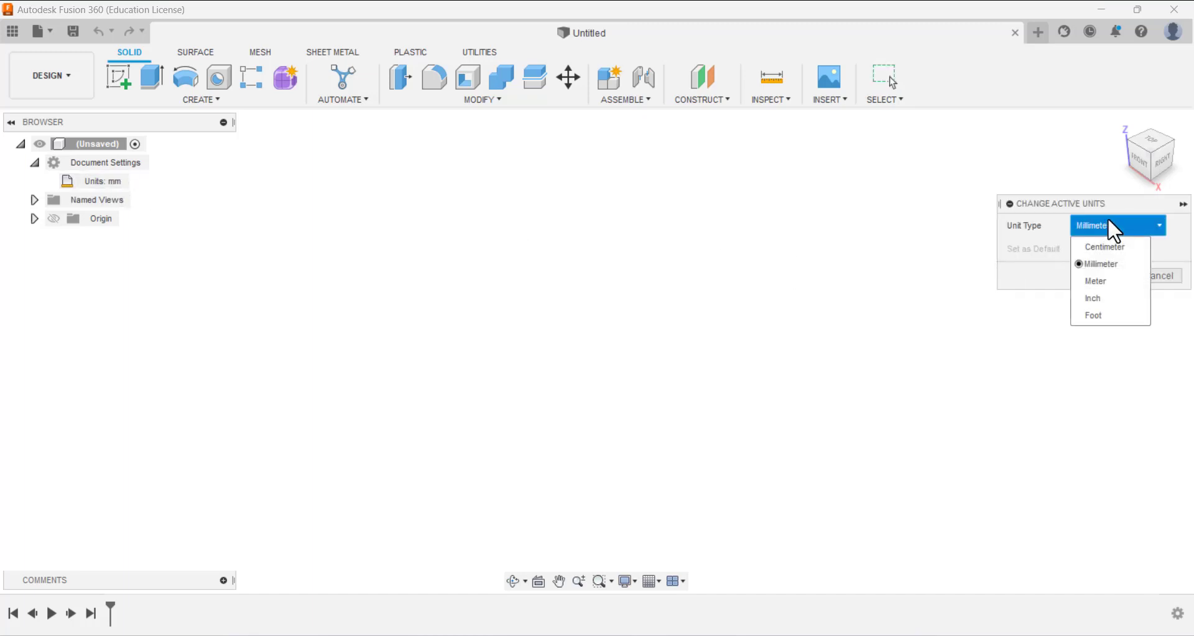
pyautogui.click(1110, 299)
pyautogui.click(1104, 276)
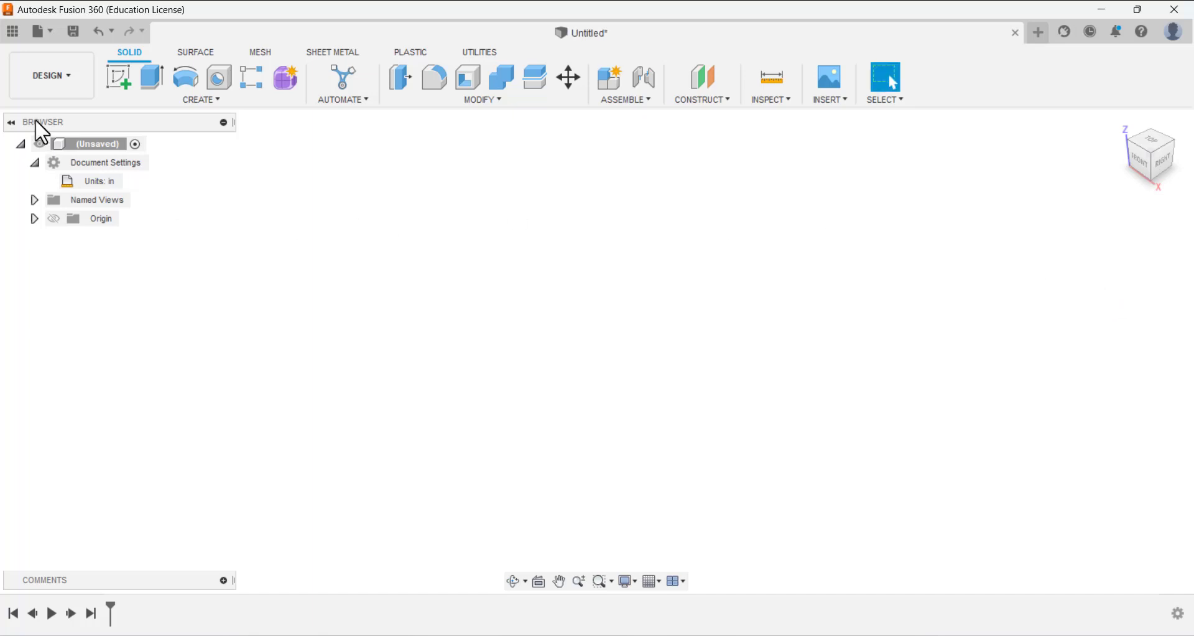
# - Create a new sketch on the XZ origin plane, viewed from the front
pyautogui.click(125, 79)
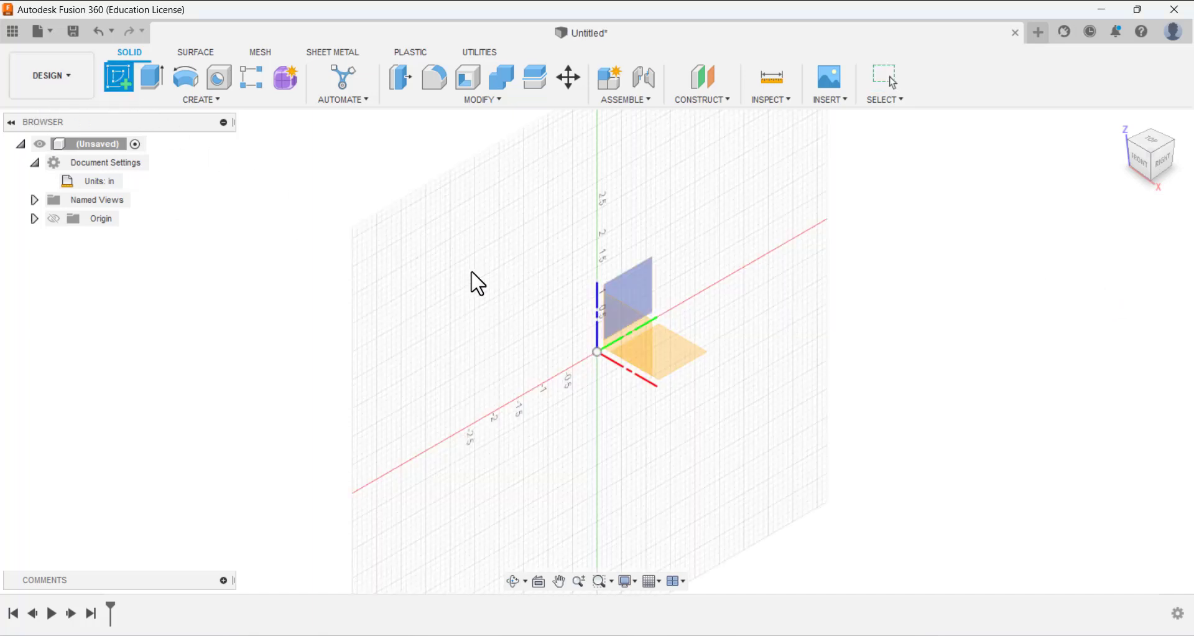
pyautogui.click(629, 326)
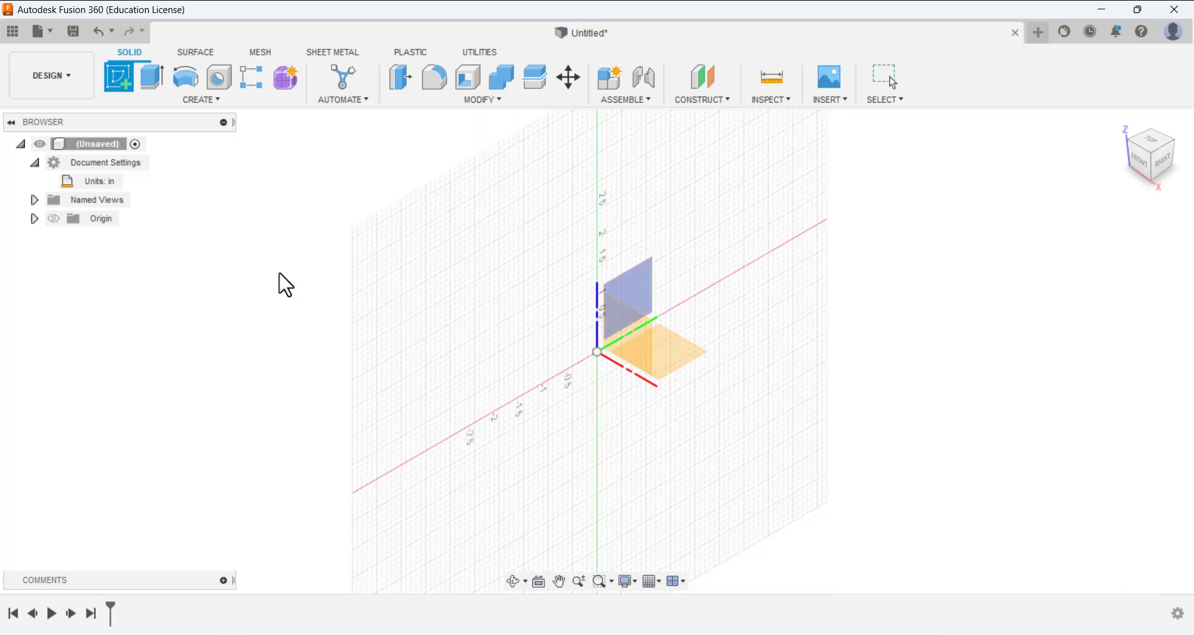
pyautogui.click(34, 218)
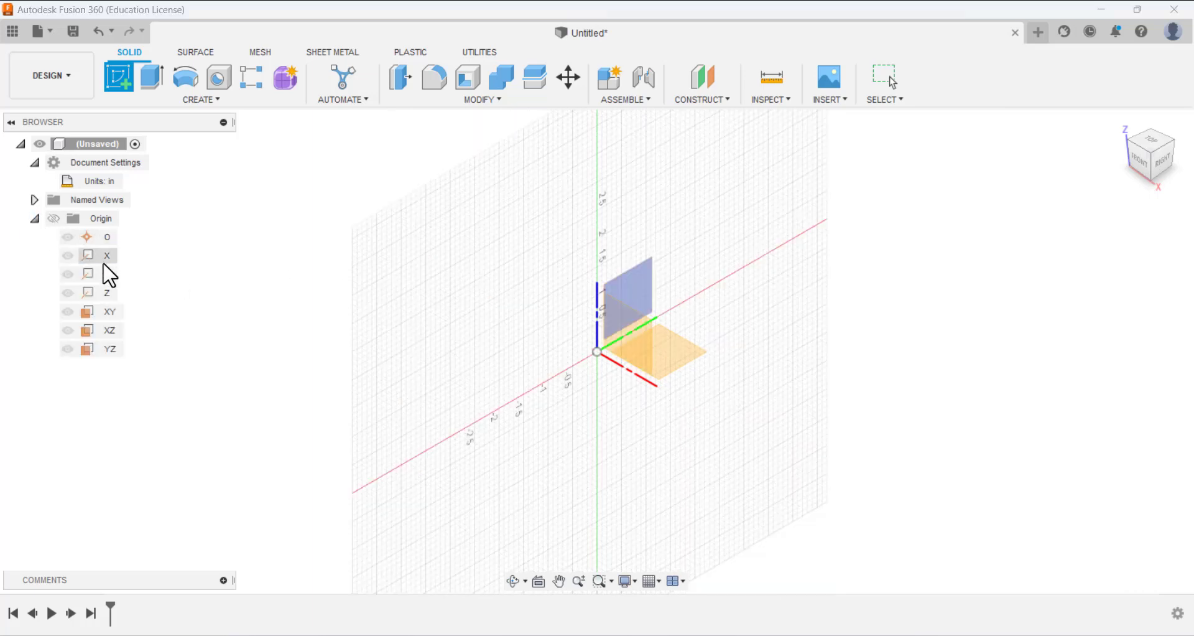
pyautogui.click(111, 332)
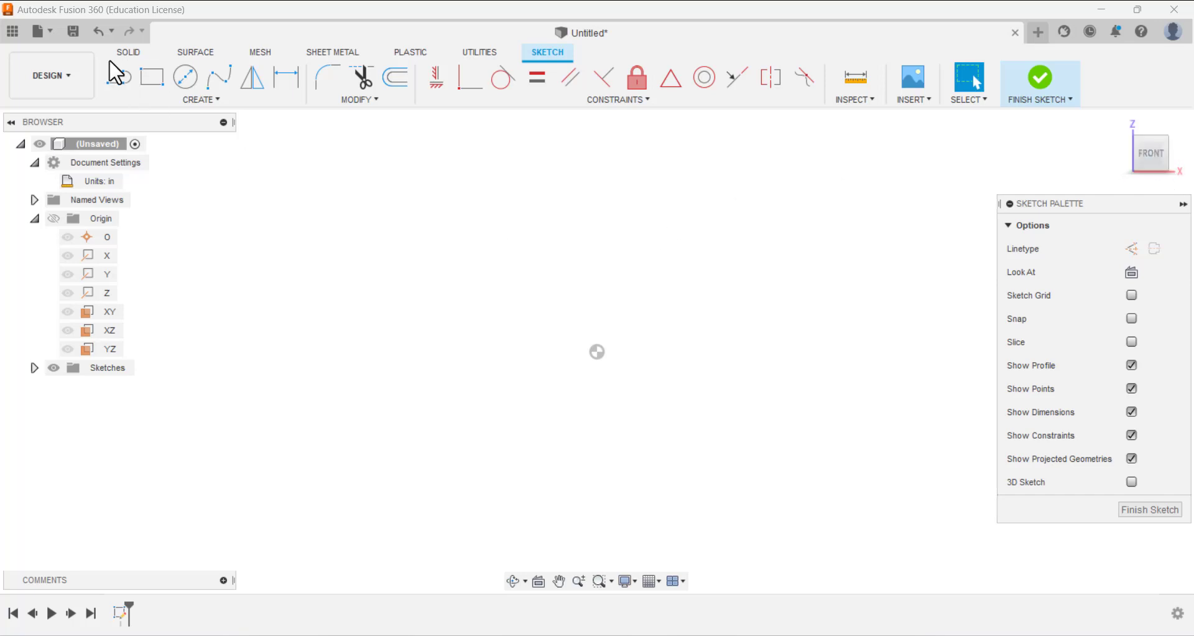
# - Draw a vertical construction line running straight up from the origin
pyautogui.click(118, 77)
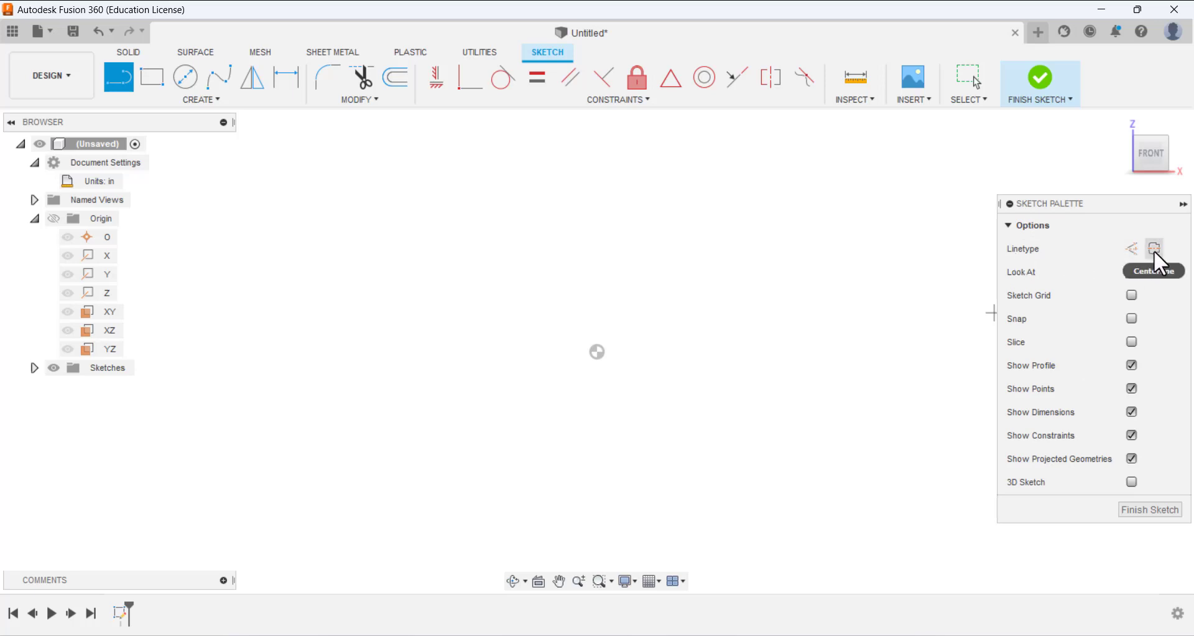
pyautogui.click(1133, 249)
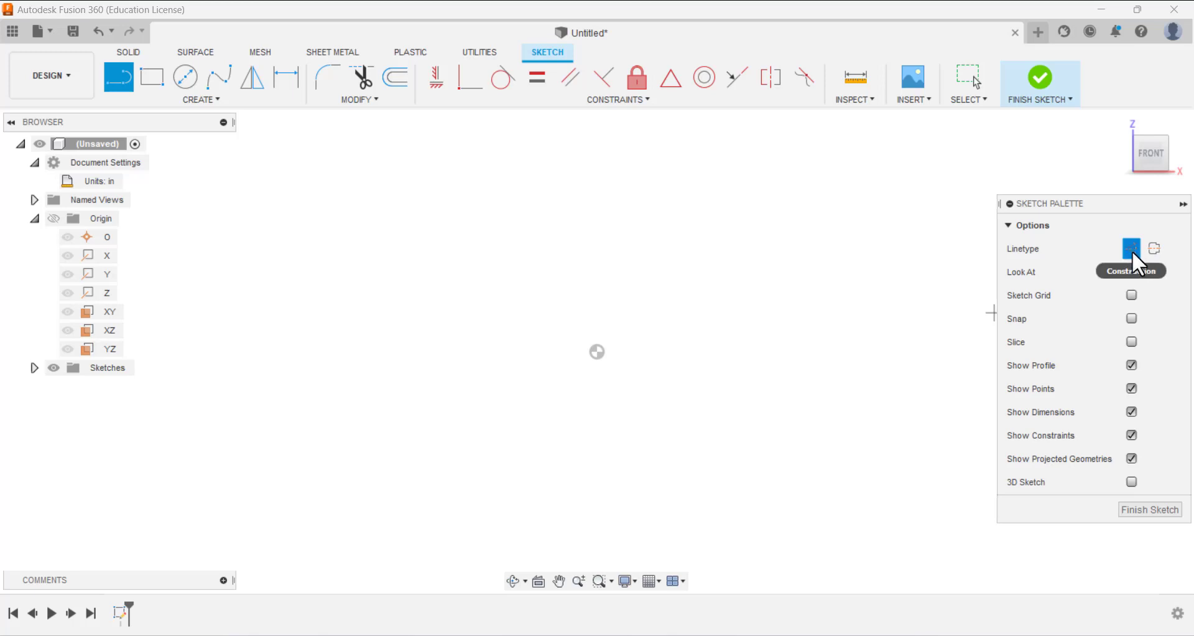
pyautogui.click(597, 352)
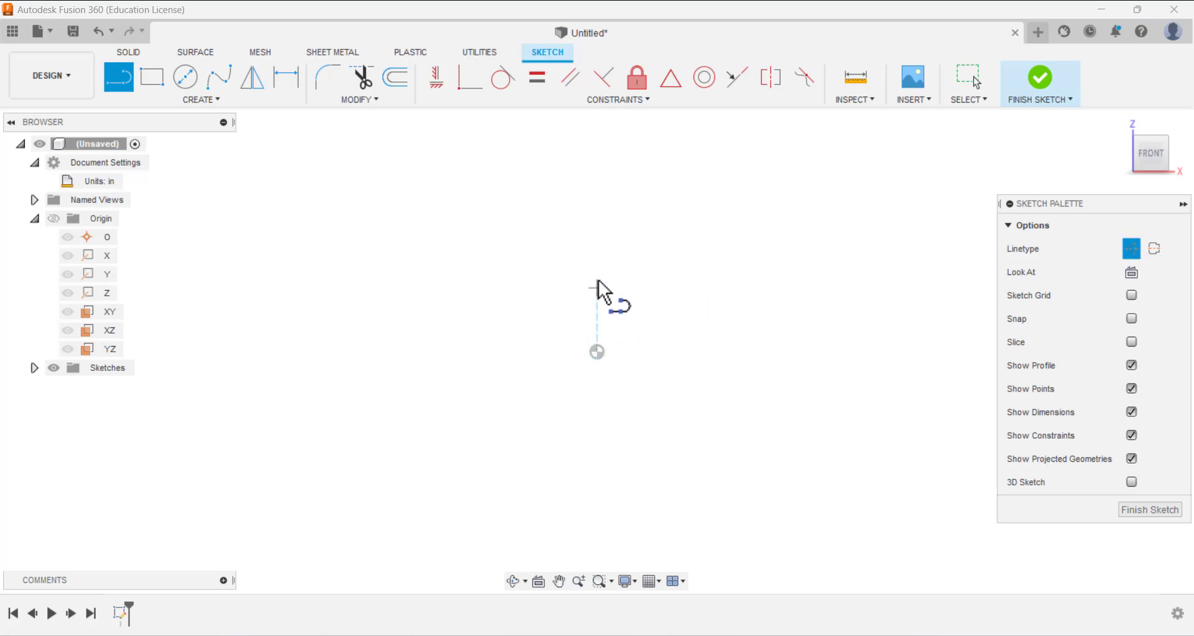
pyautogui.click(598, 203)
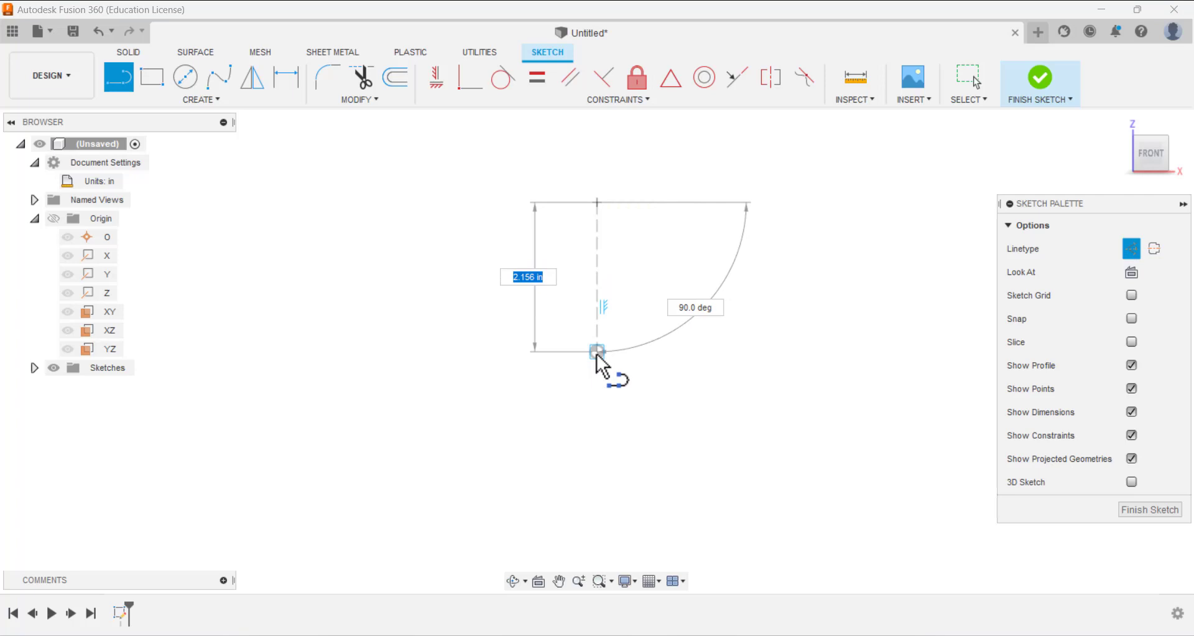
pyautogui.click(597, 351)
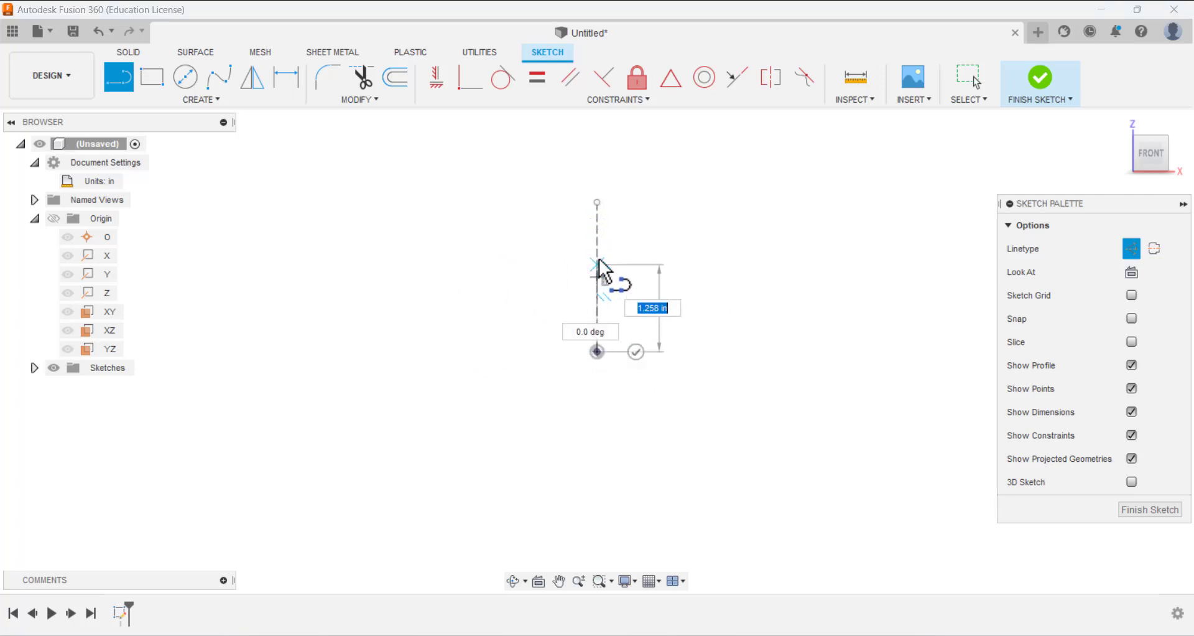
pyautogui.click(633, 344)
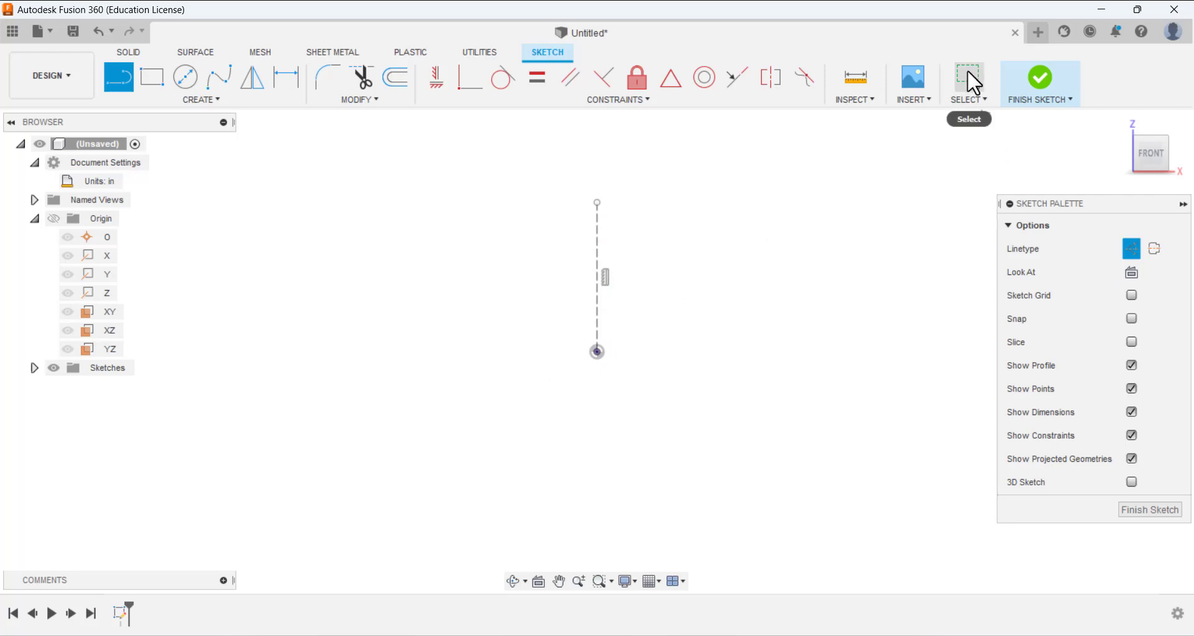
pyautogui.click(969, 78)
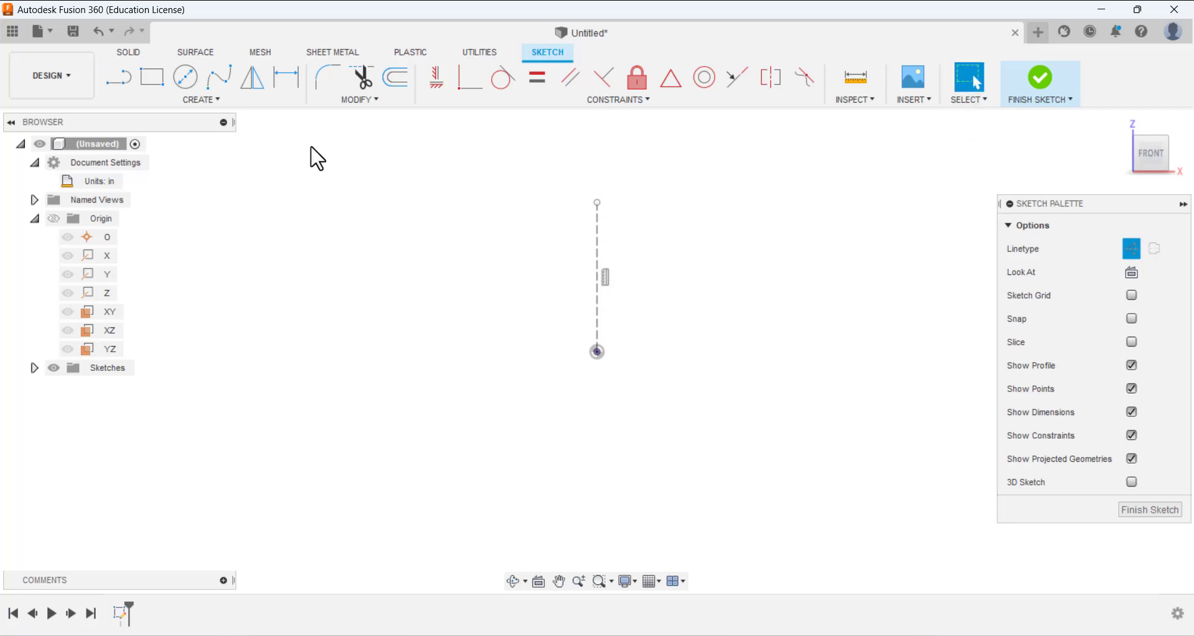
# - Draw the half outline with normal lines: base, left side, slanted edge and short top to the centre line
pyautogui.click(120, 84)
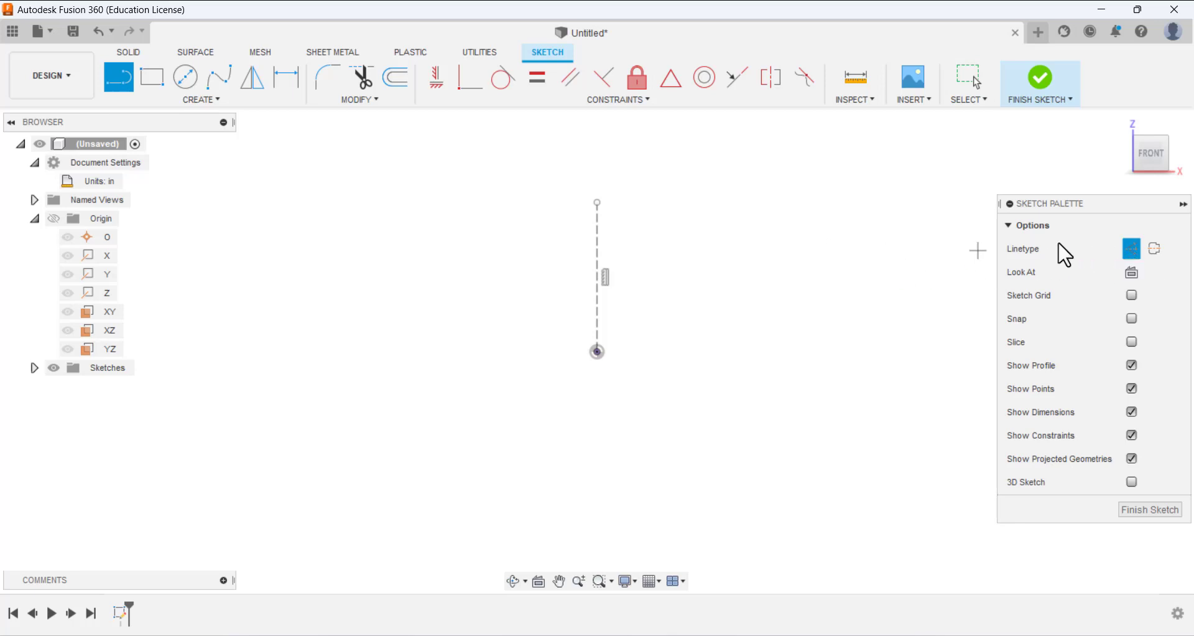
pyautogui.click(1129, 249)
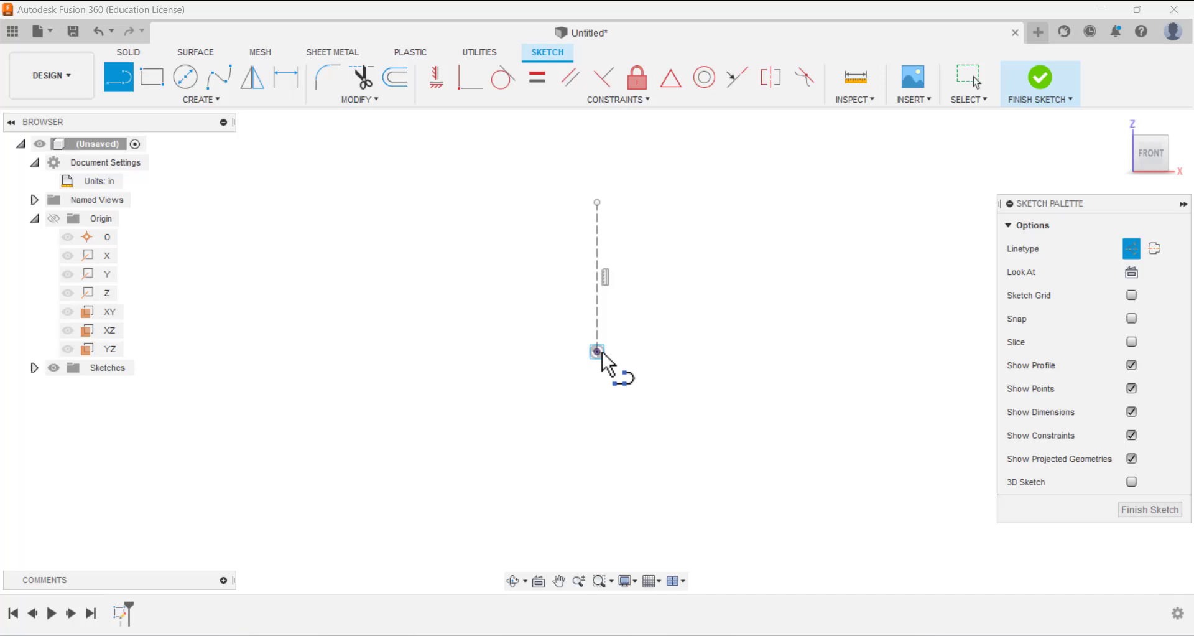
pyautogui.click(1141, 251)
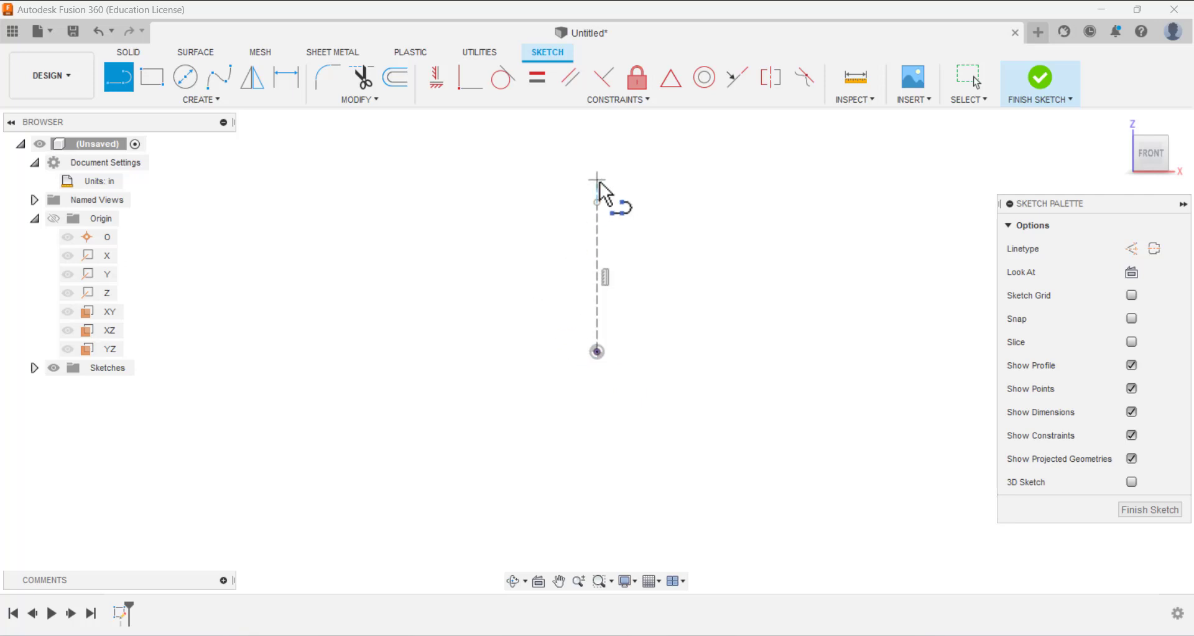
pyautogui.moveTo(598, 352); pyautogui.dragTo(438, 262)
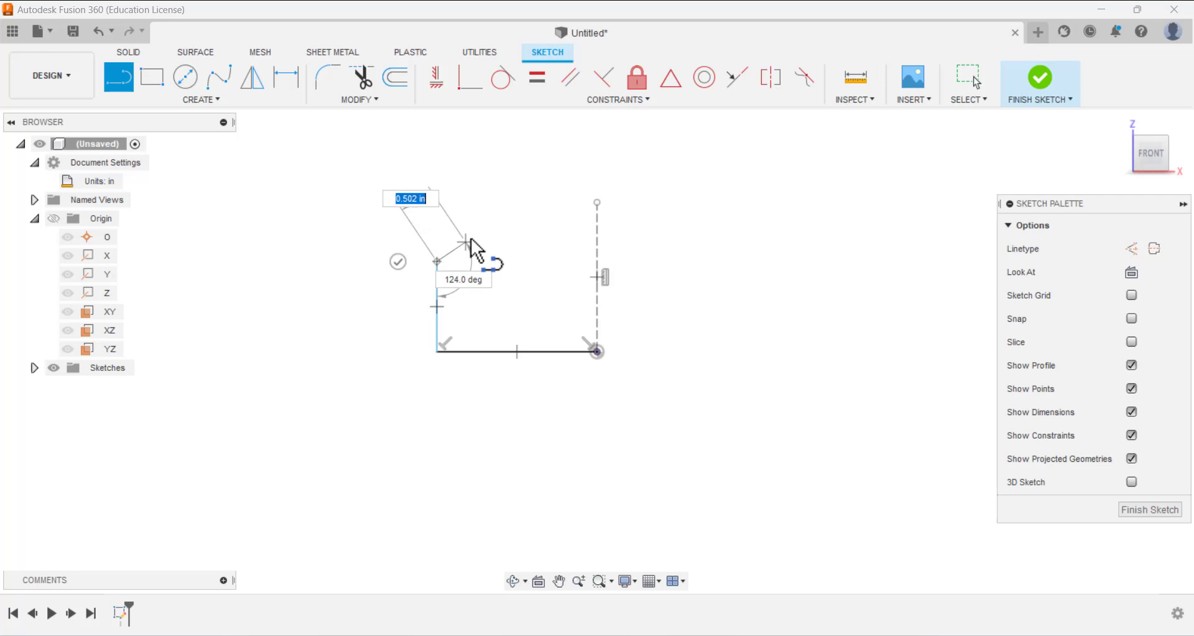
pyautogui.click(527, 223)
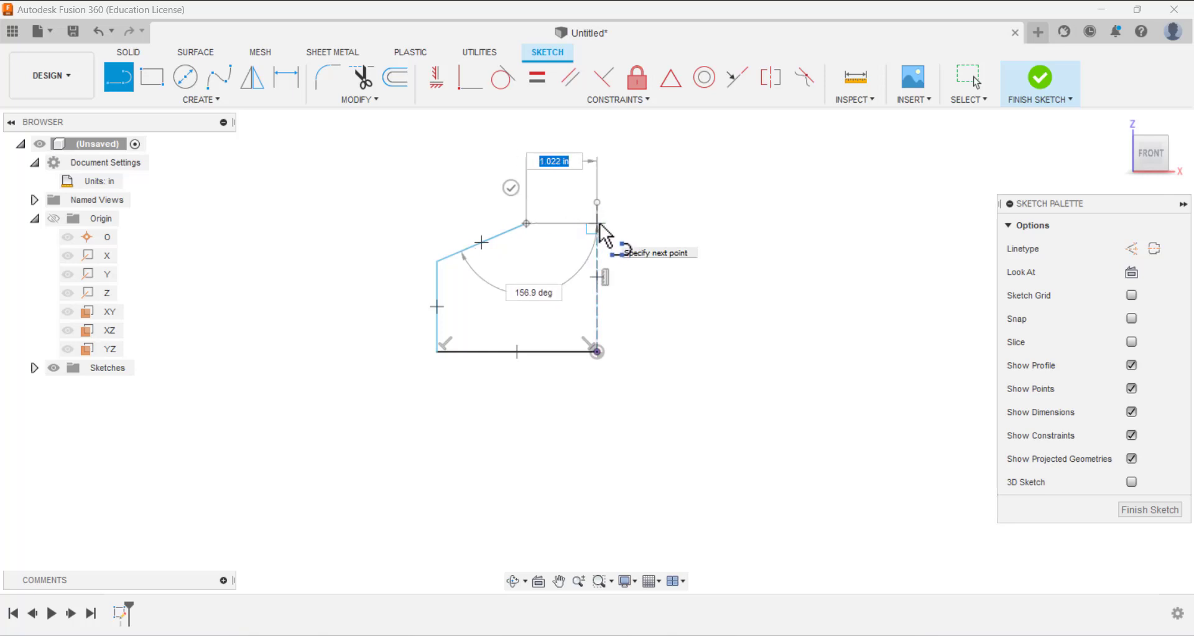
pyautogui.doubleClick(598, 223)
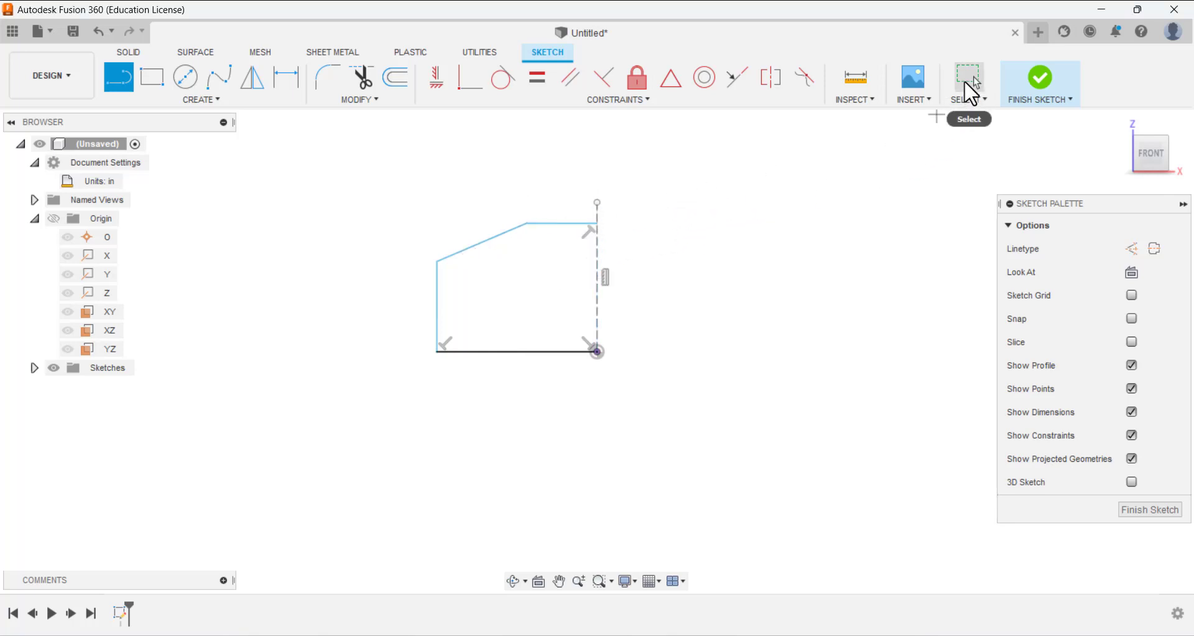
pyautogui.click(968, 80)
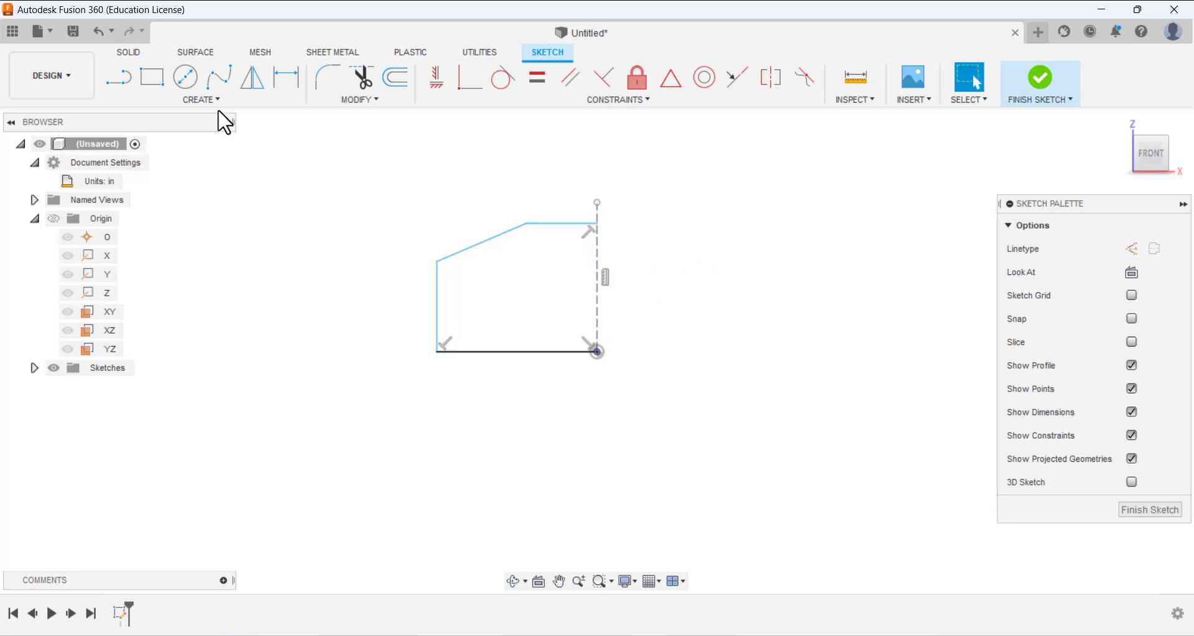
# - Dimension the bottom edge to 2 and the overall height to 2.5
pyautogui.click(289, 77)
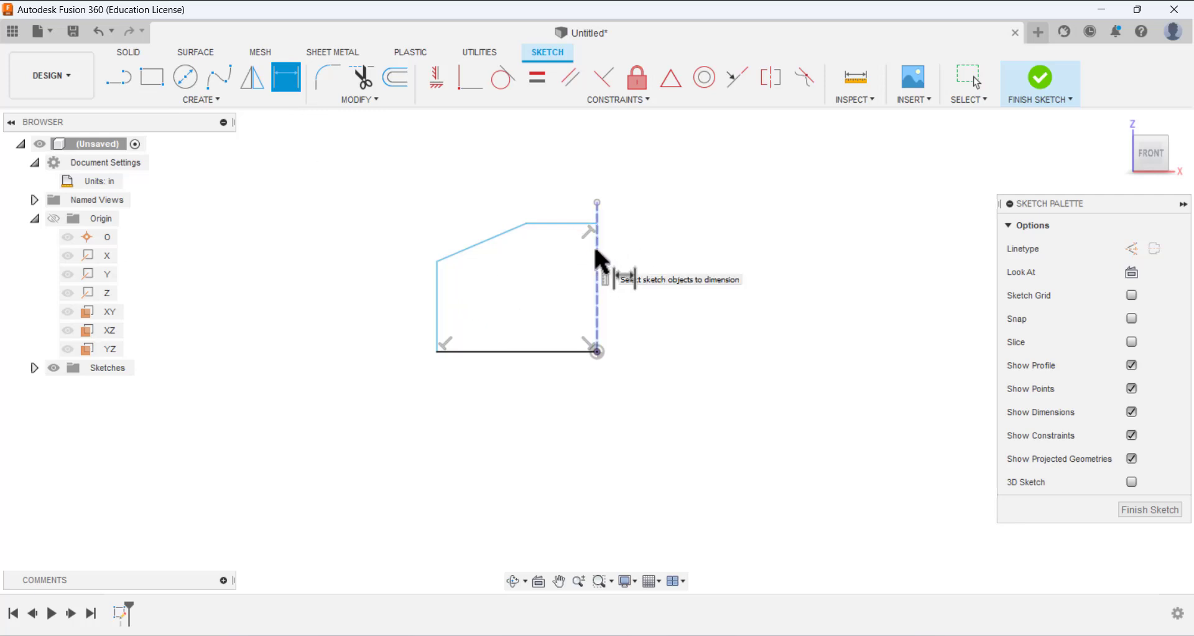
pyautogui.click(553, 359)
pyautogui.click(539, 402)
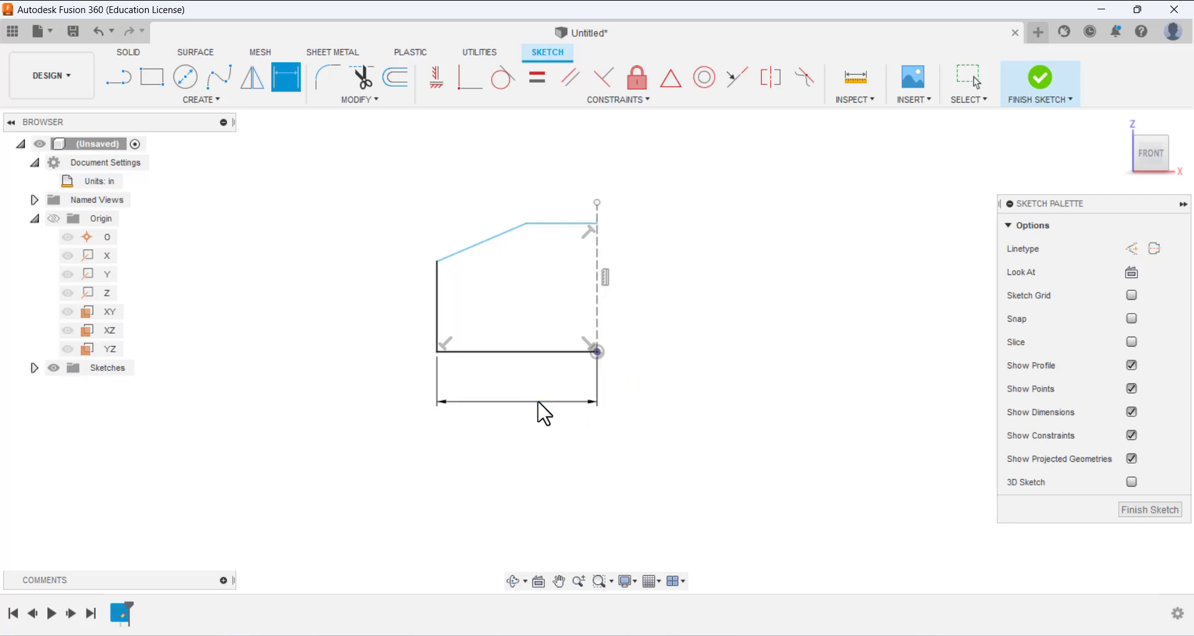
pyautogui.click(544, 414)
pyautogui.write('2')
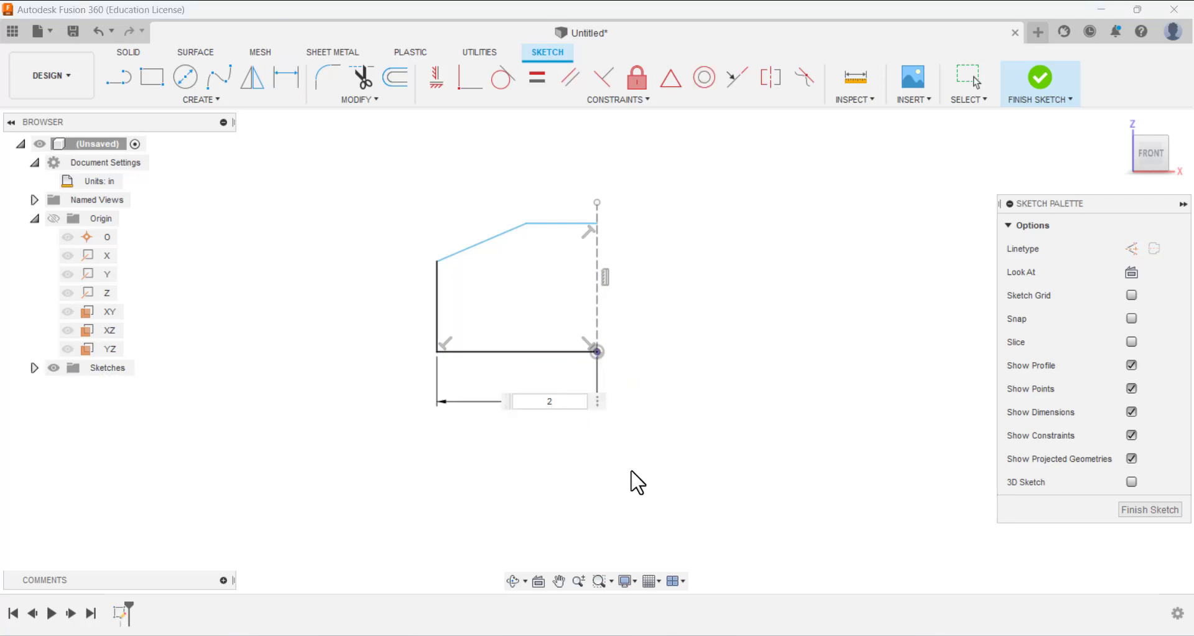
pyautogui.press('Return')
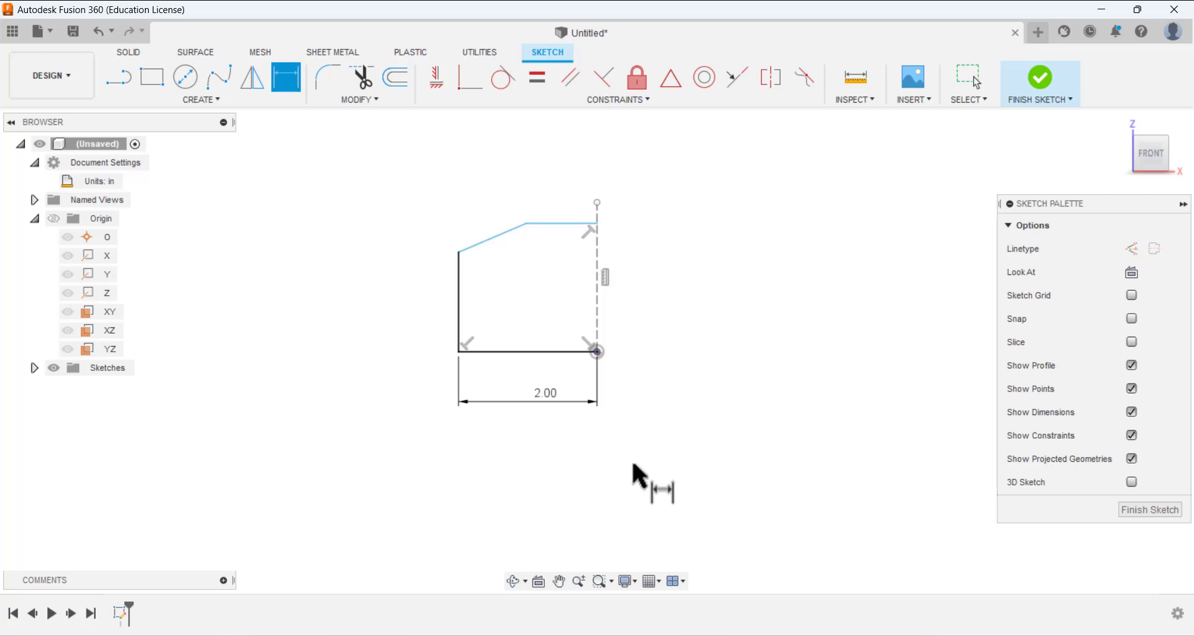
pyautogui.click(553, 226)
pyautogui.click(541, 352)
pyautogui.click(382, 320)
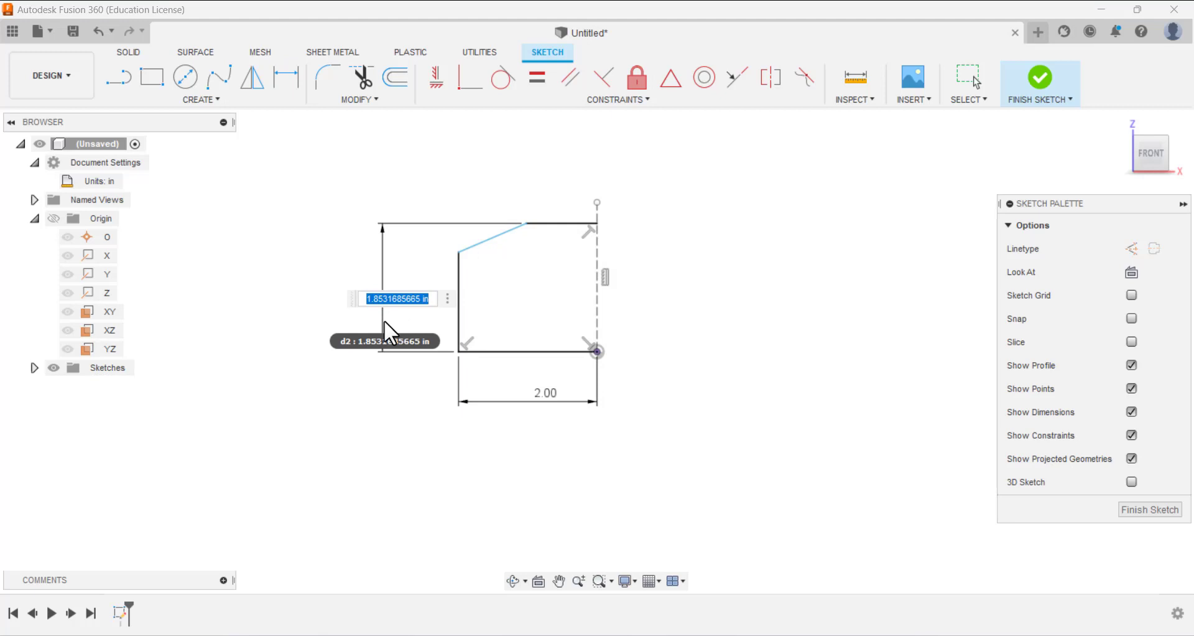
pyautogui.write('2.5')
pyautogui.press('Return')
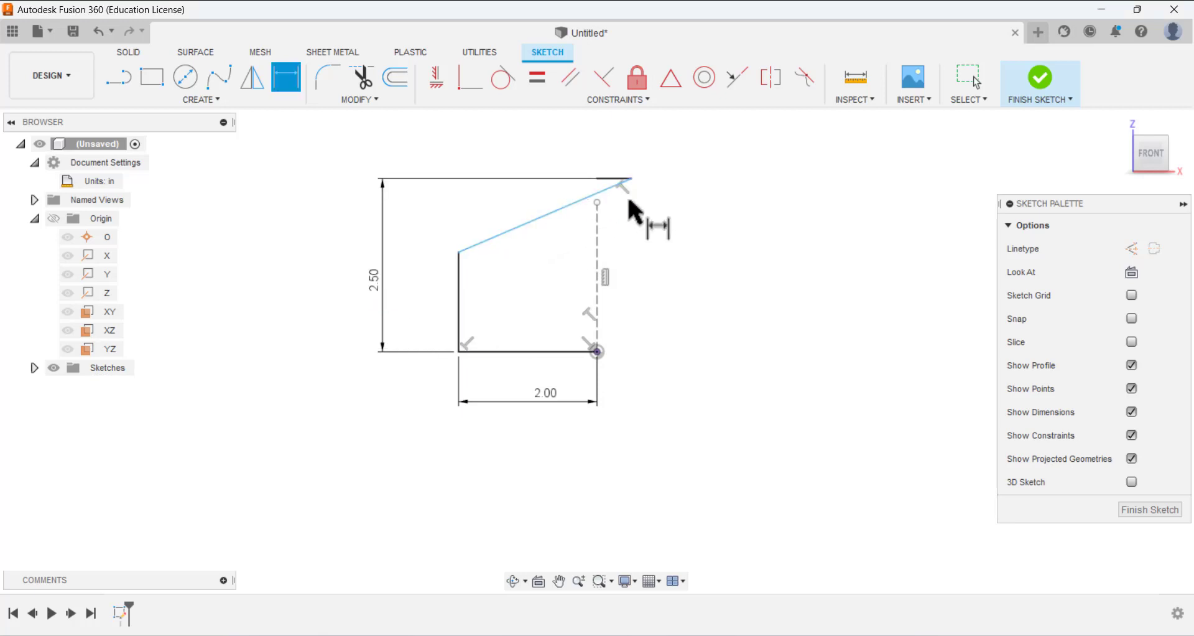
pyautogui.click(969, 79)
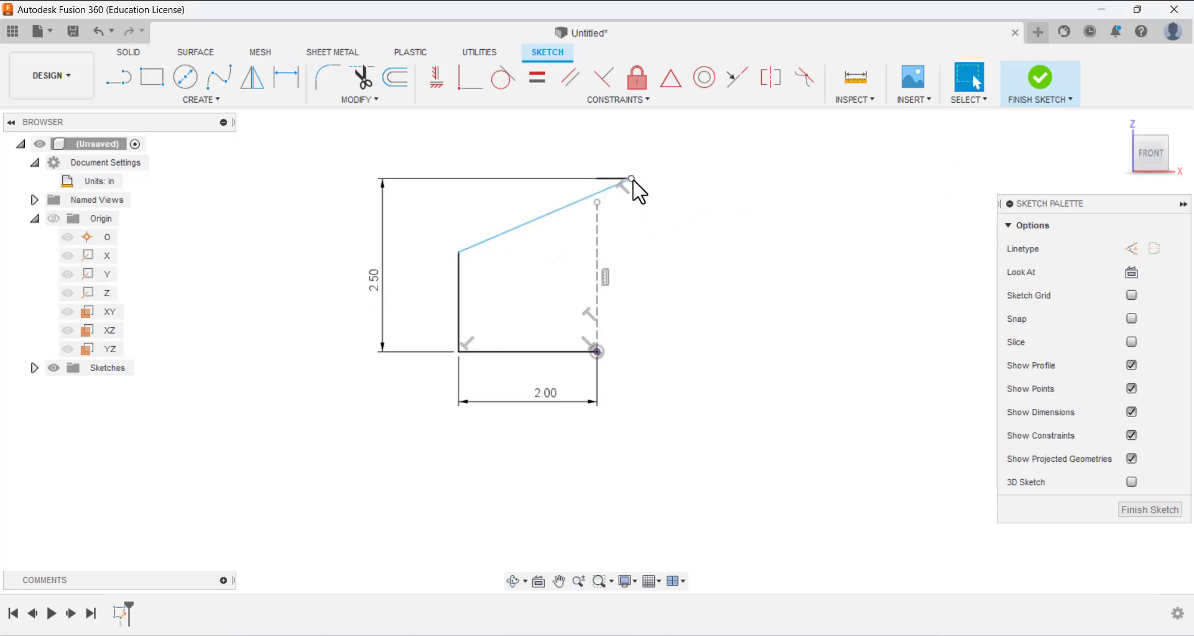
# - Extend the centre line upward and slide the slanted line's top end along the top
pyautogui.moveTo(597, 202); pyautogui.dragTo(597, 147)
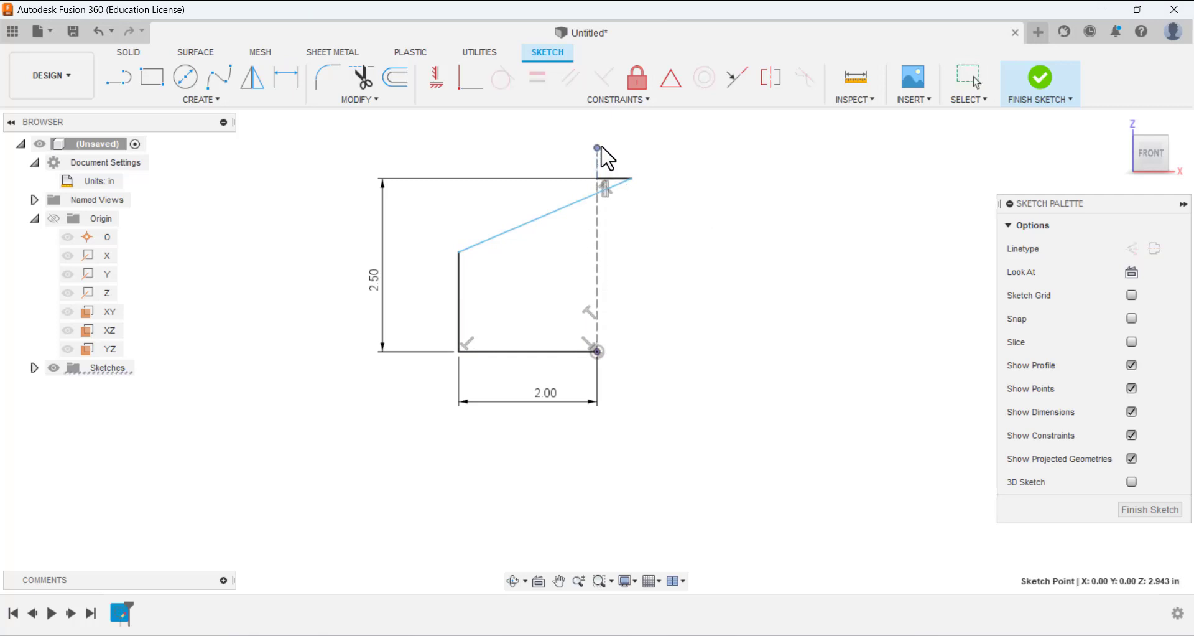
pyautogui.moveTo(630, 181); pyautogui.dragTo(511, 182)
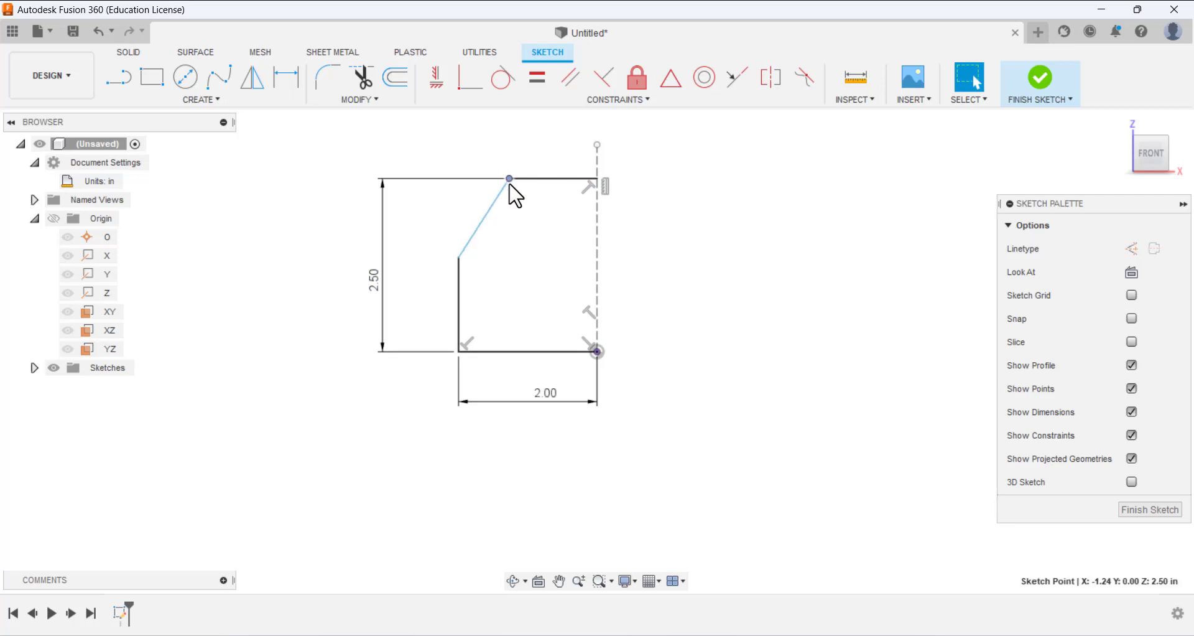
pyautogui.moveTo(511, 180)
pyautogui.mouseDown()
pyautogui.moveTo(639, 176)
pyautogui.moveTo(502, 188)
pyautogui.mouseUp()
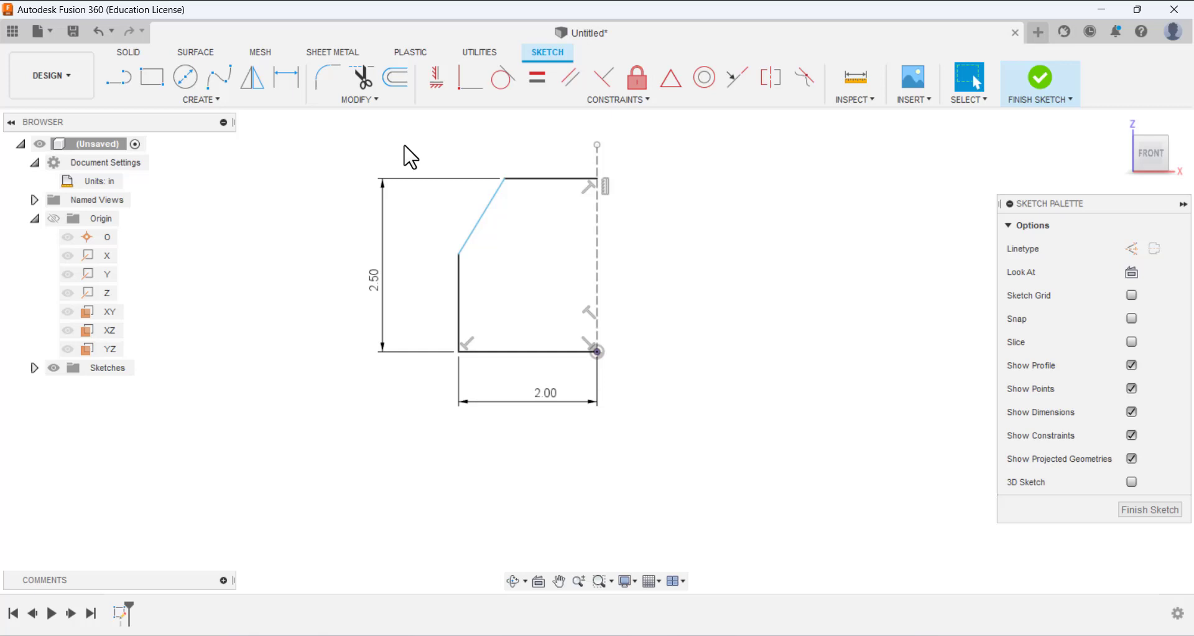
# - Dimension the flat top segment to 0.625 and the left vertical side to 1.75
pyautogui.click(285, 81)
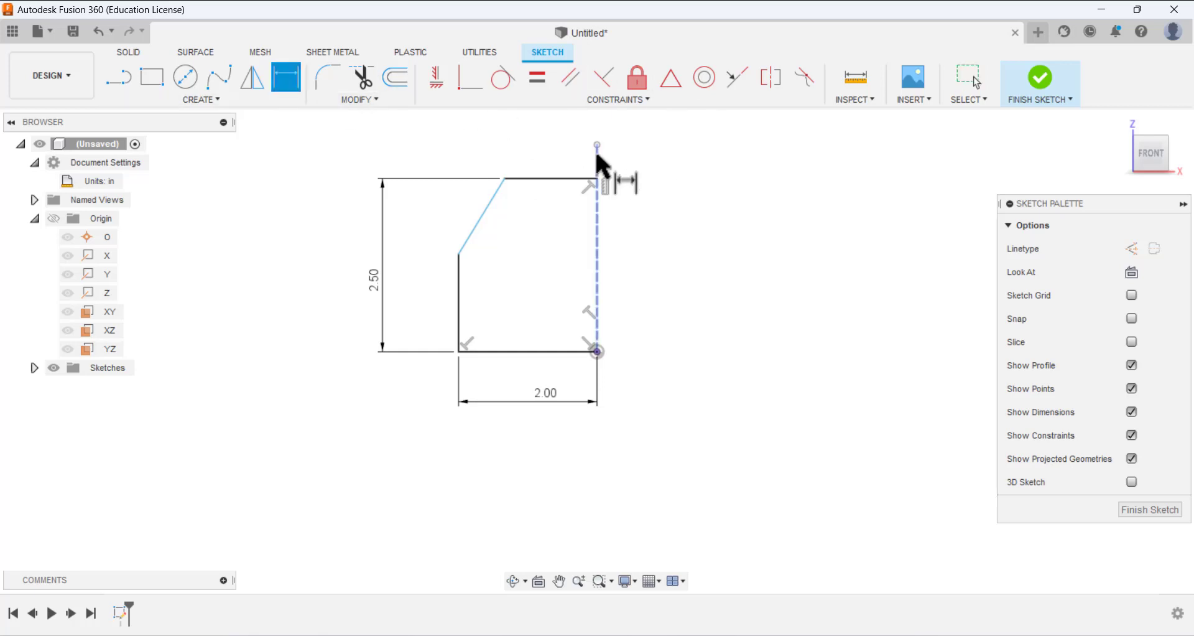
pyautogui.click(596, 177)
pyautogui.click(505, 180)
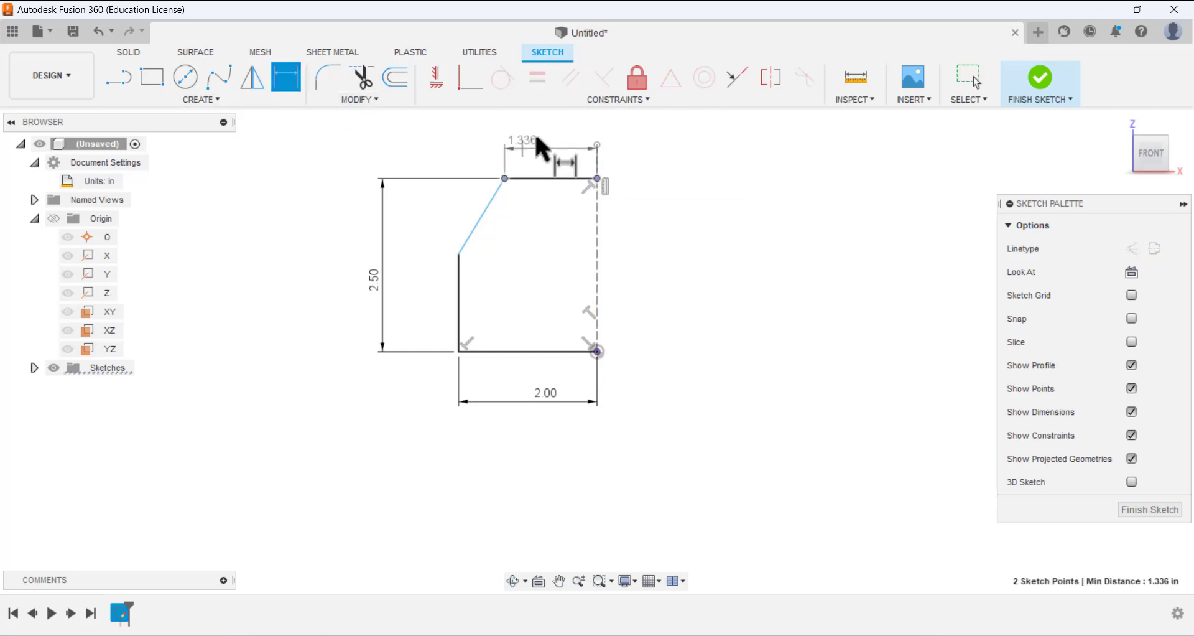
pyautogui.click(552, 149)
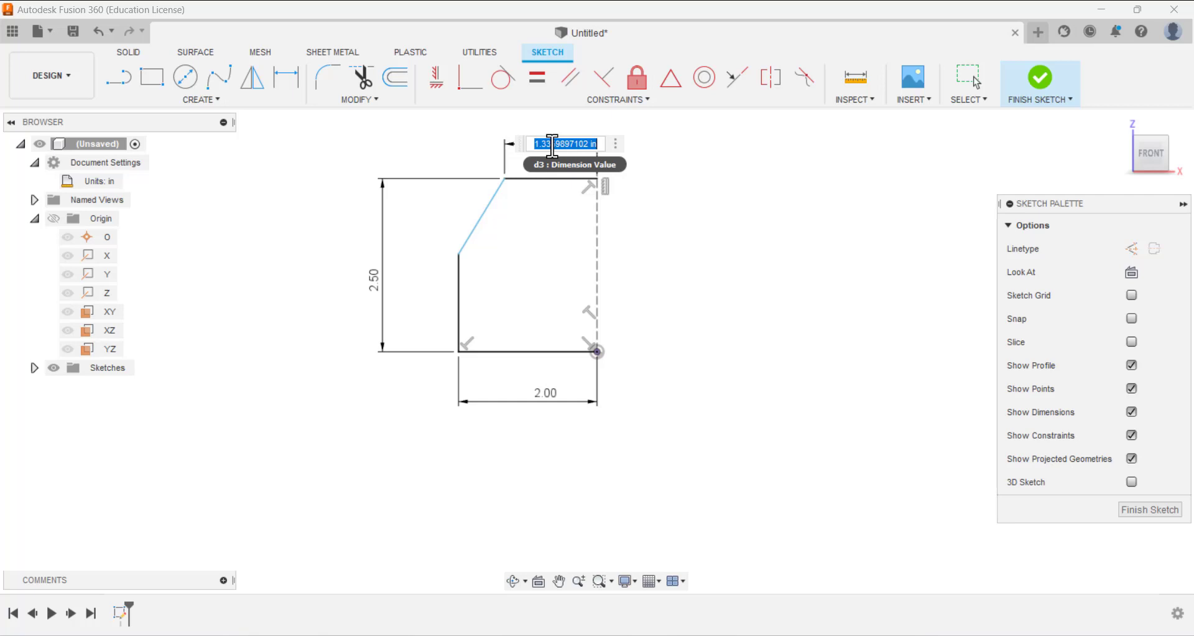
pyautogui.write('1.25/2')
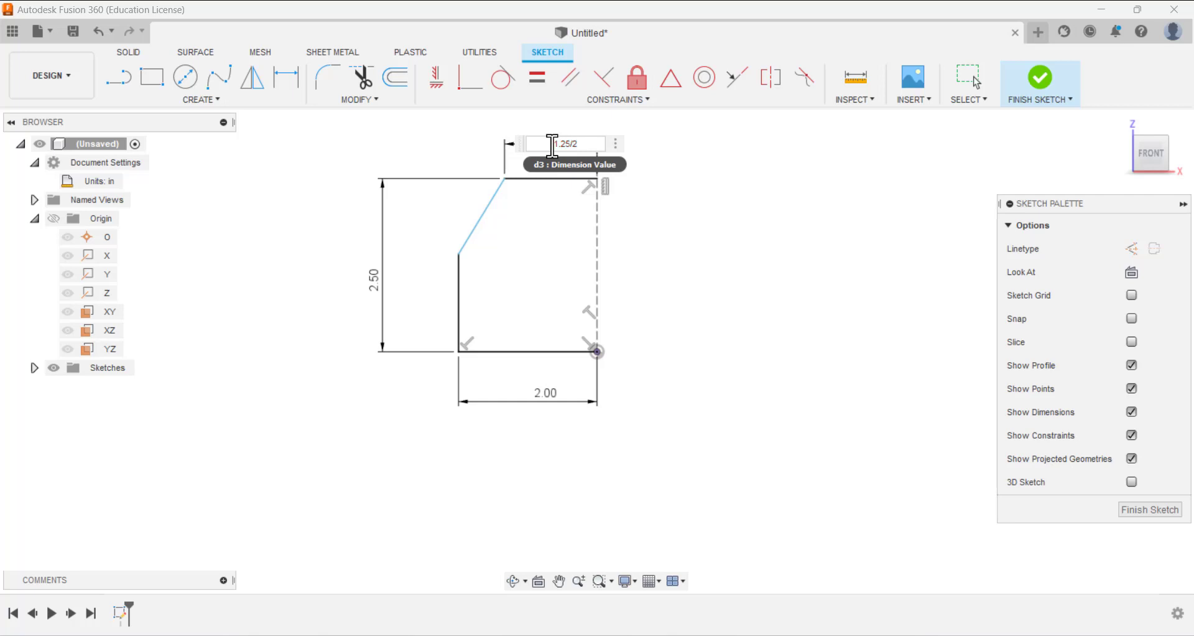
pyautogui.press('Return')
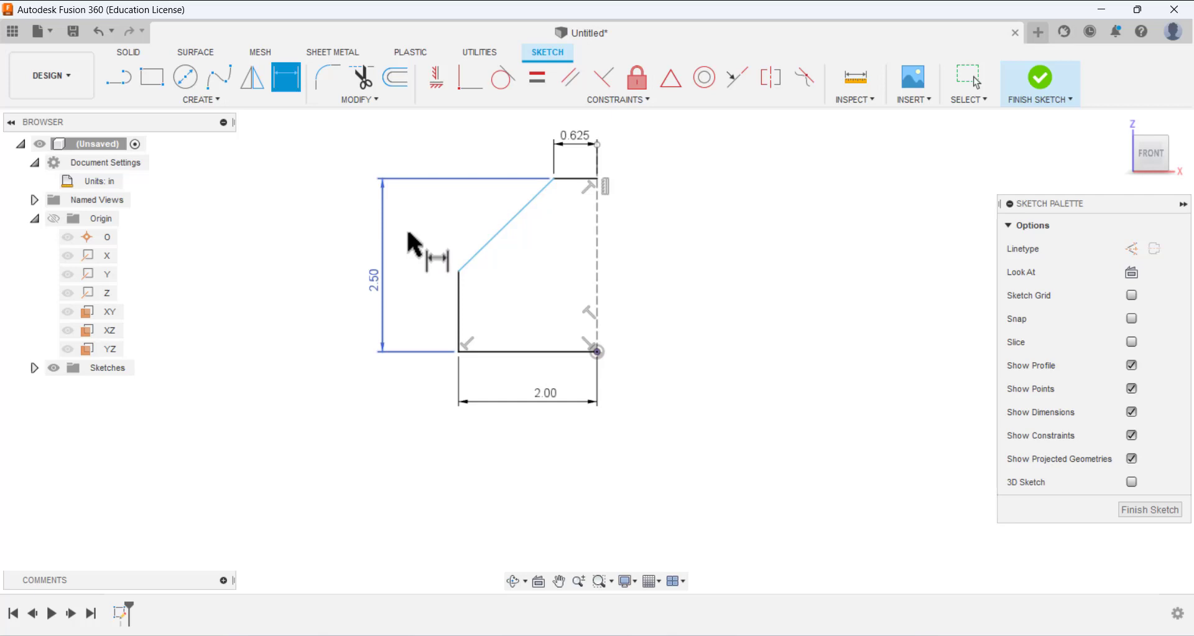
pyautogui.click(460, 293)
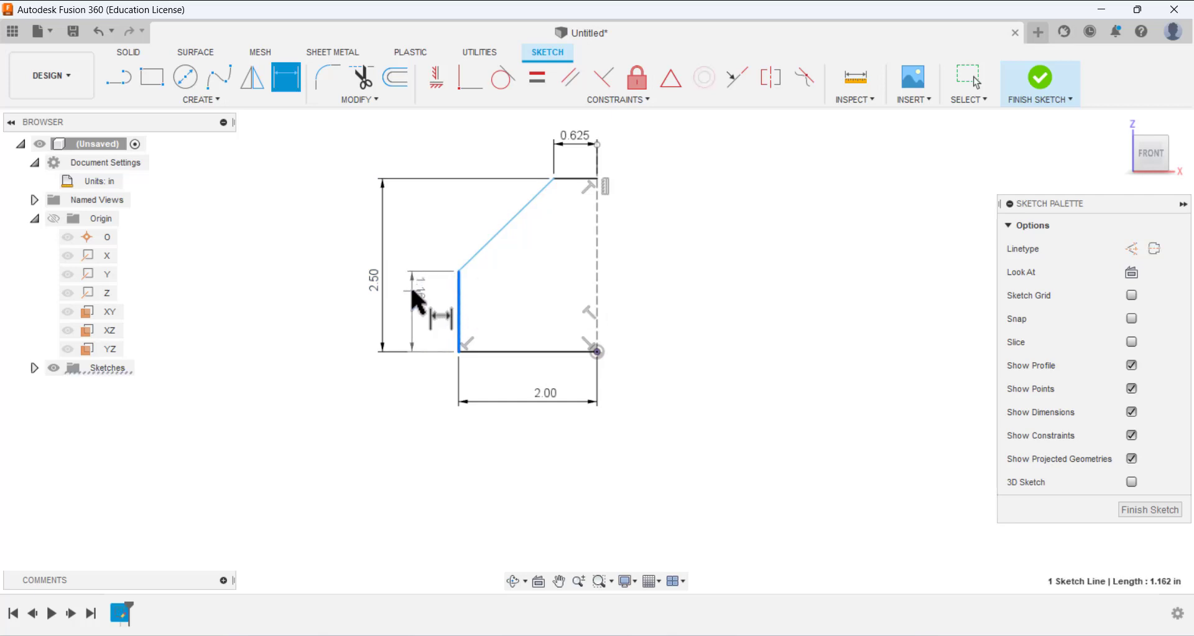
pyautogui.click(412, 301)
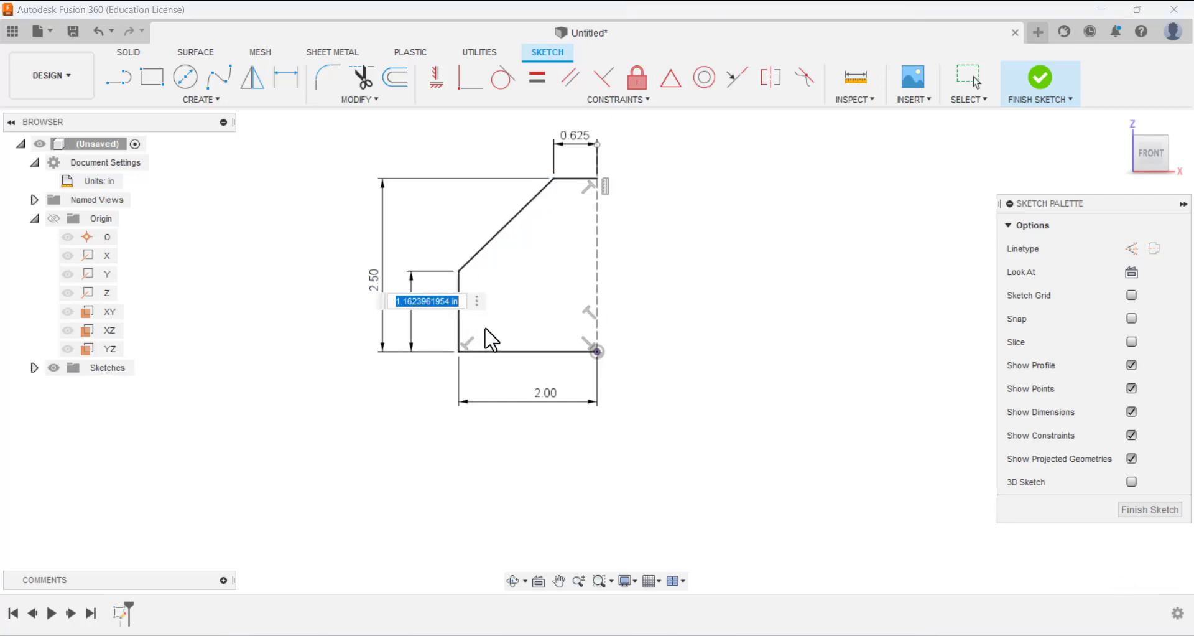
pyautogui.write('1.75')
pyautogui.press('Return')
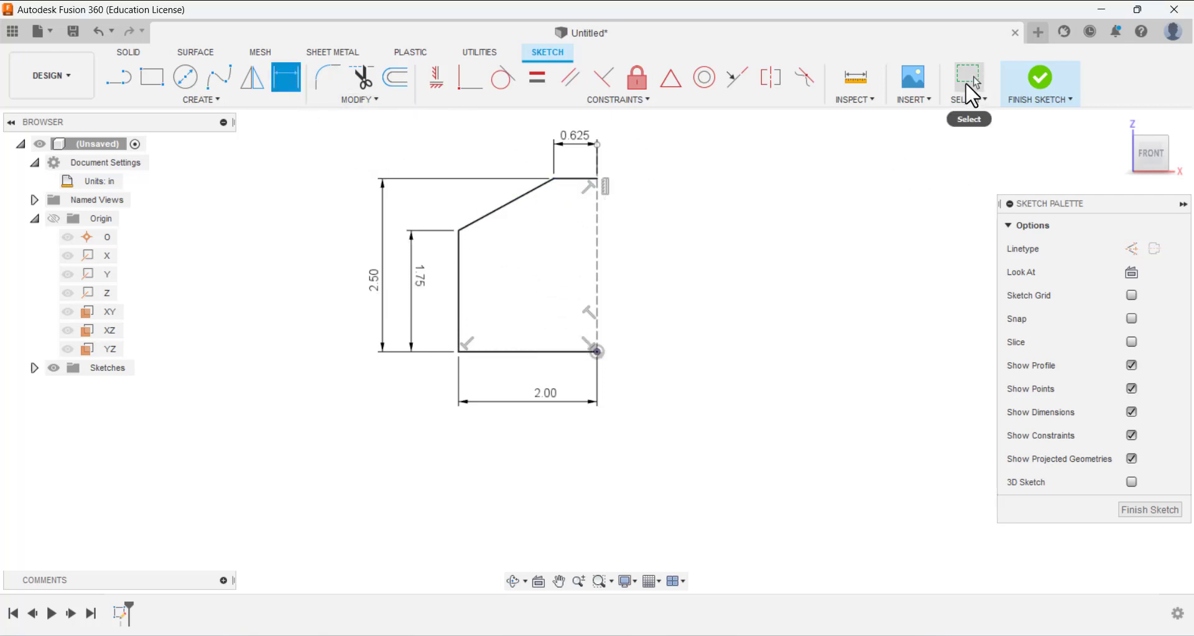
pyautogui.click(970, 77)
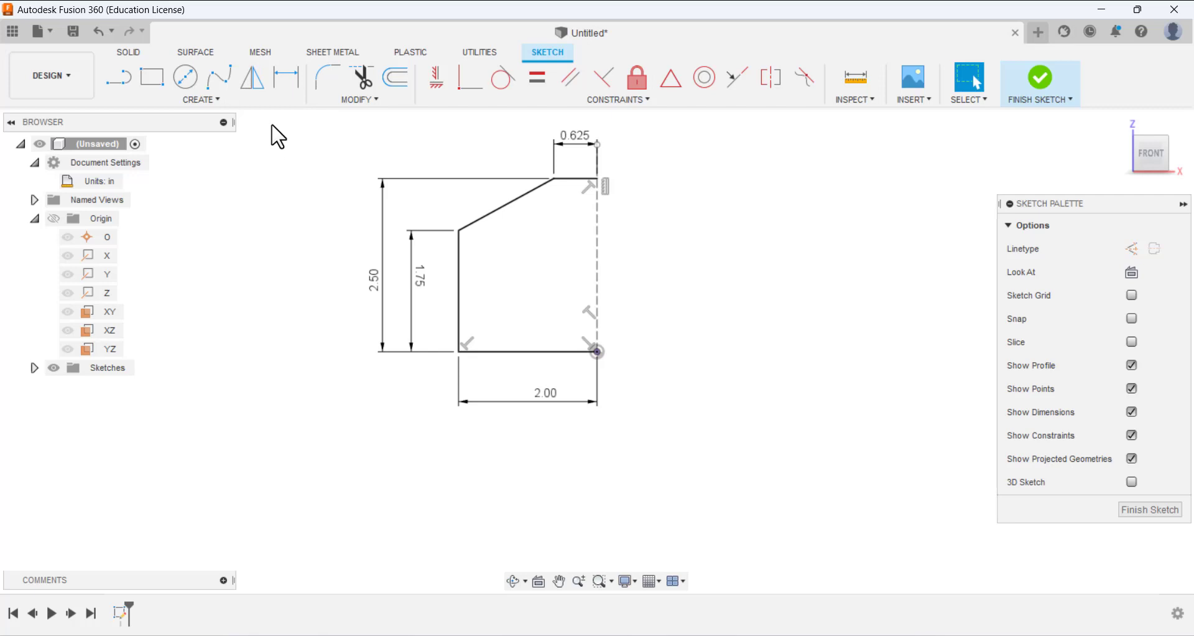
pyautogui.click(360, 99)
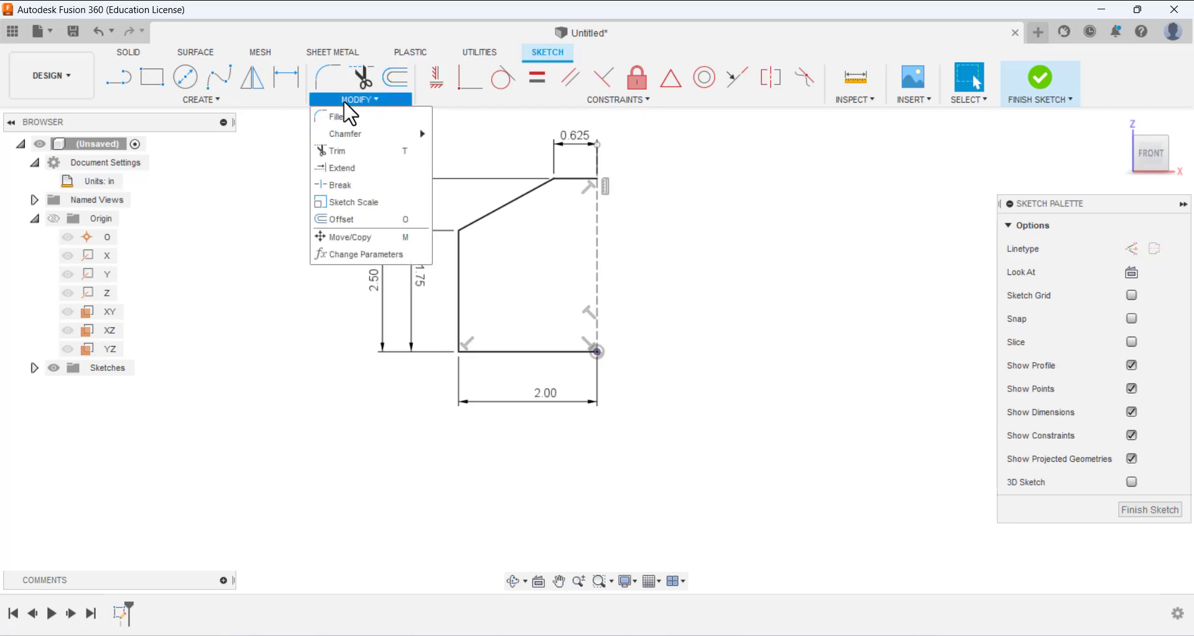
pyautogui.click(211, 98)
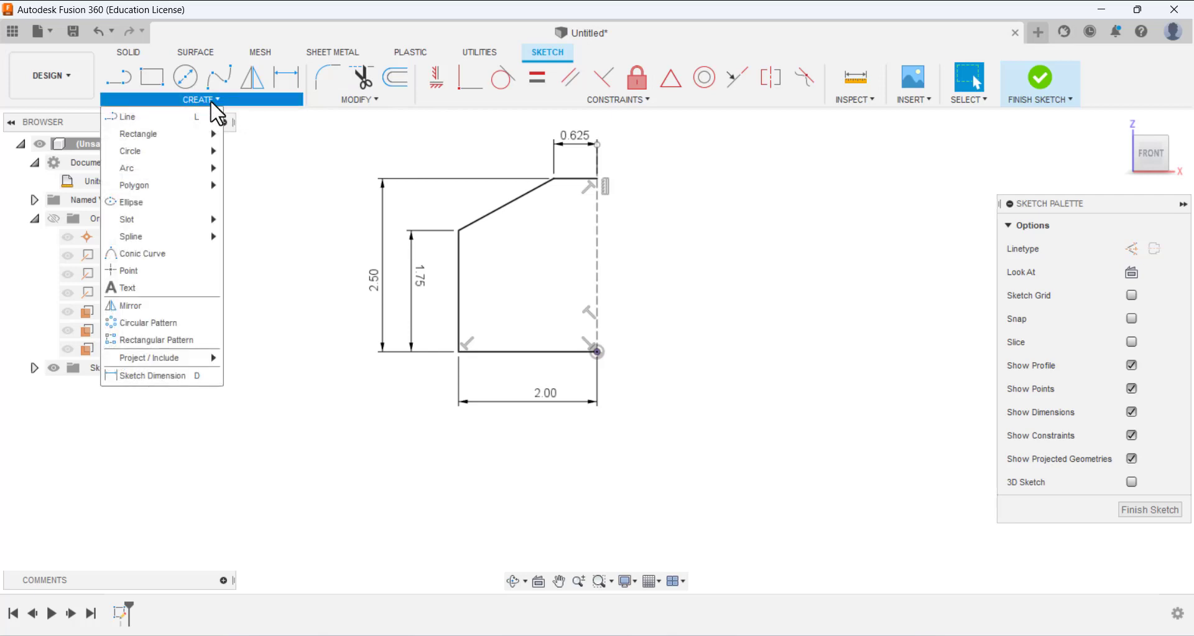
# - Mirror the base, left side, slanted and top lines across the dashed centre line
pyautogui.click(143, 306)
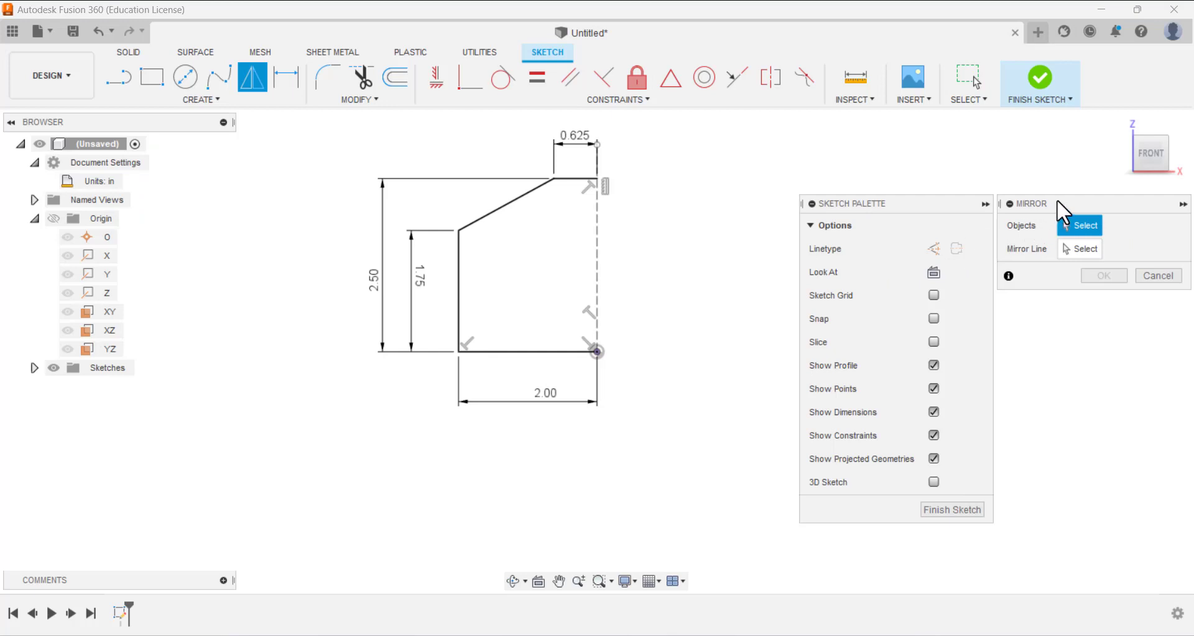
pyautogui.moveTo(1058, 203); pyautogui.dragTo(817, 162)
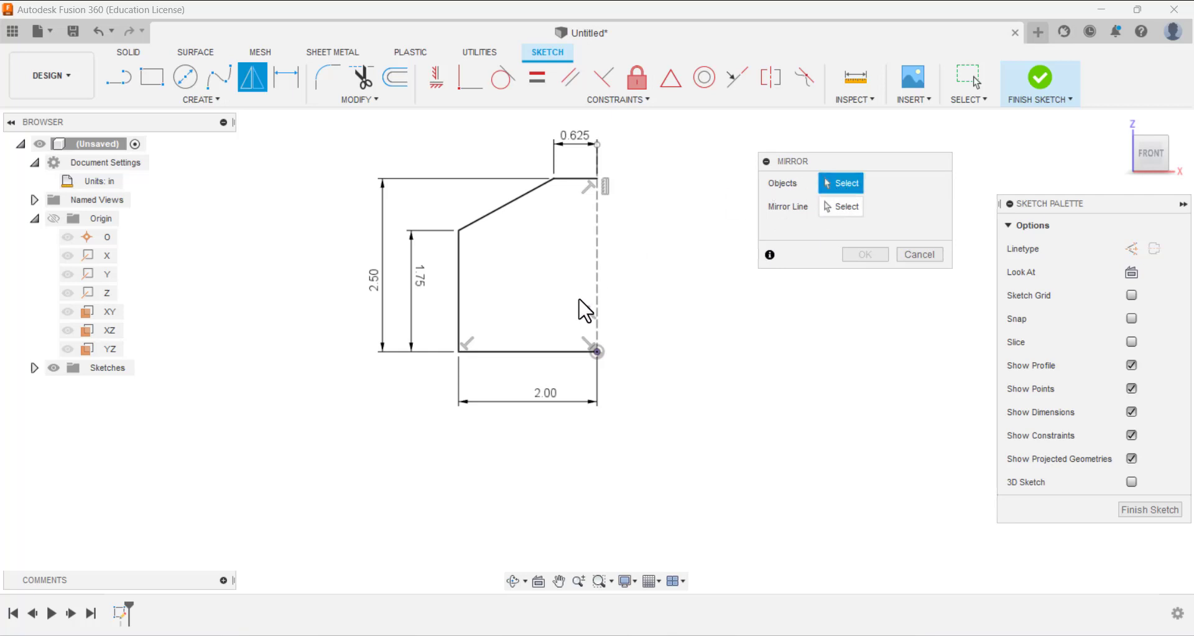
pyautogui.click(548, 352)
pyautogui.click(460, 308)
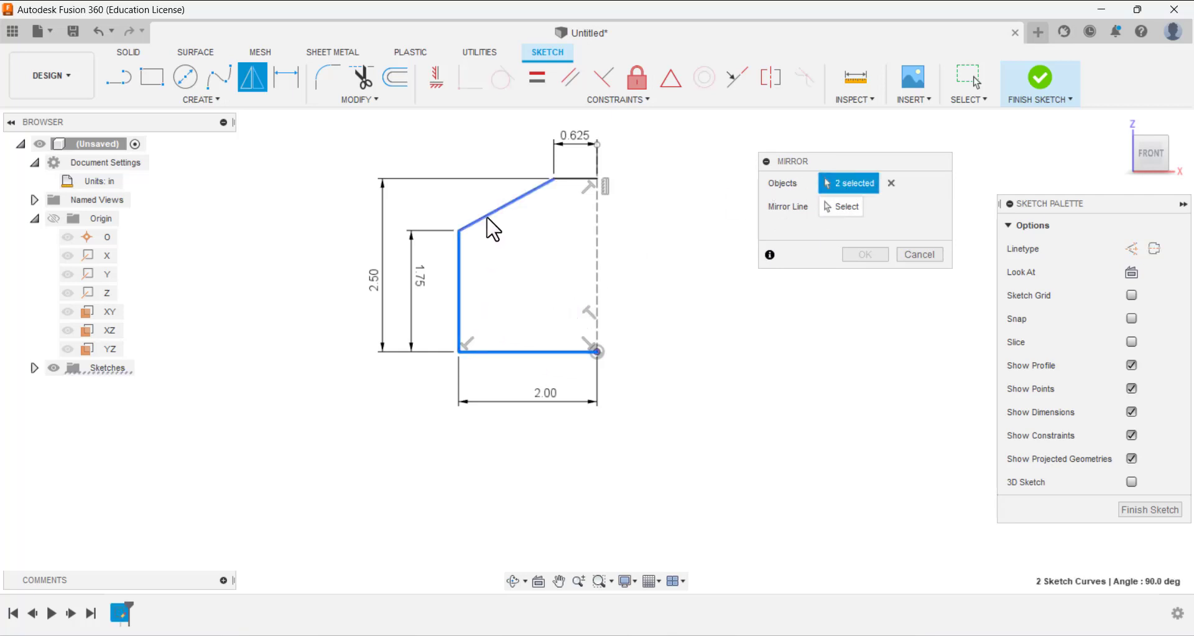
pyautogui.click(491, 213)
pyautogui.click(577, 181)
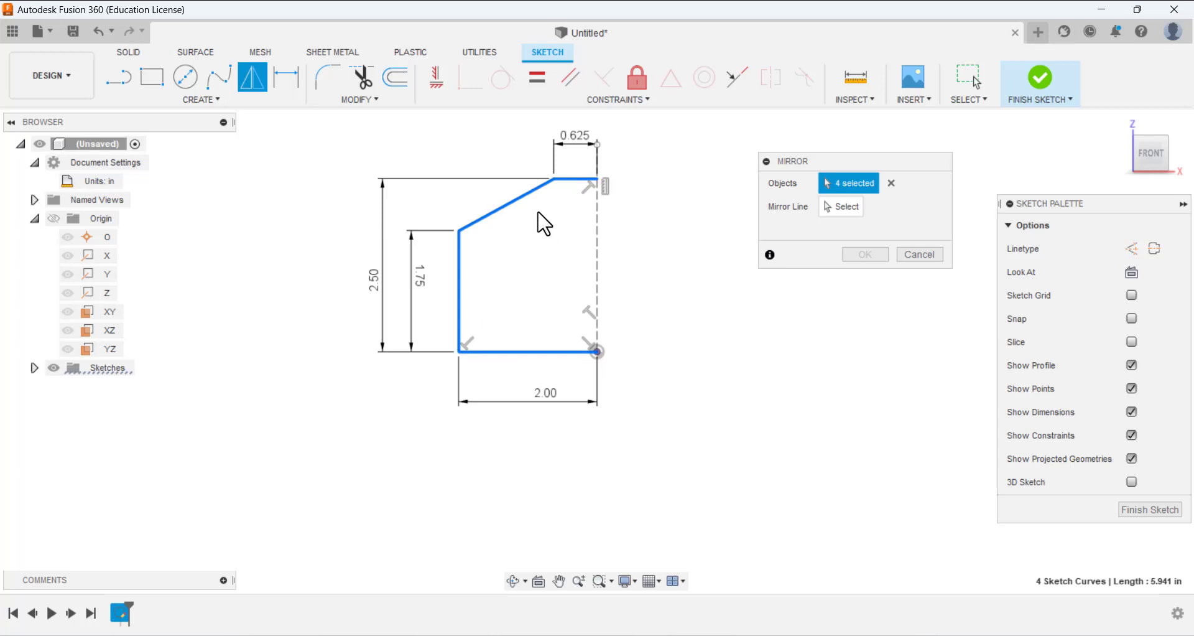
pyautogui.click(837, 207)
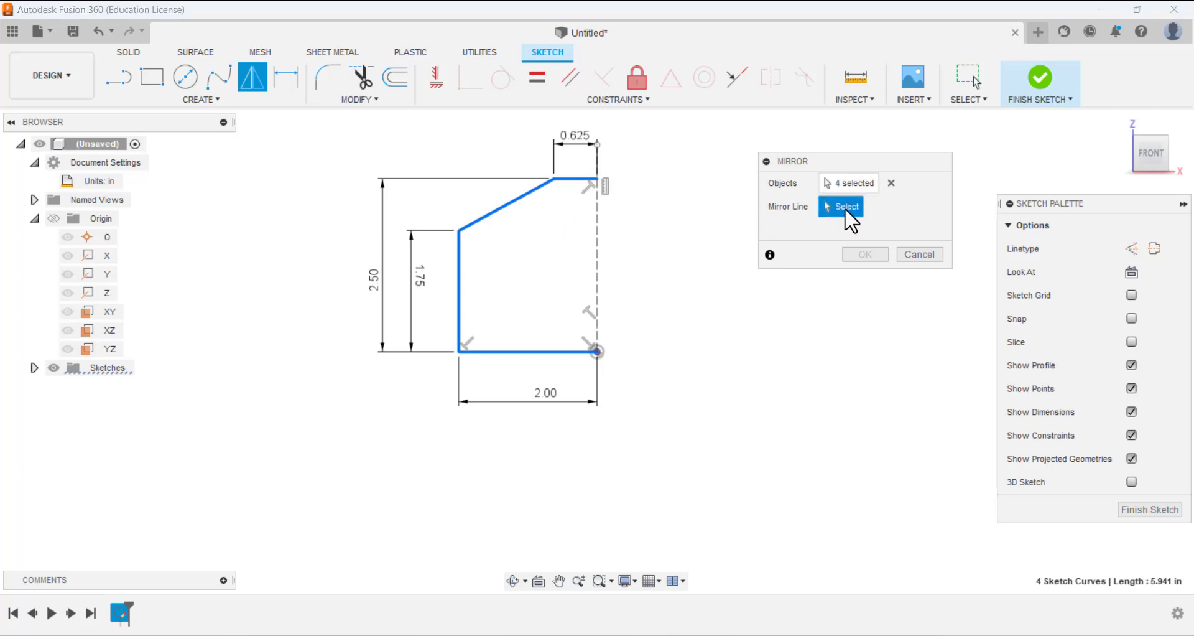
pyautogui.click(601, 260)
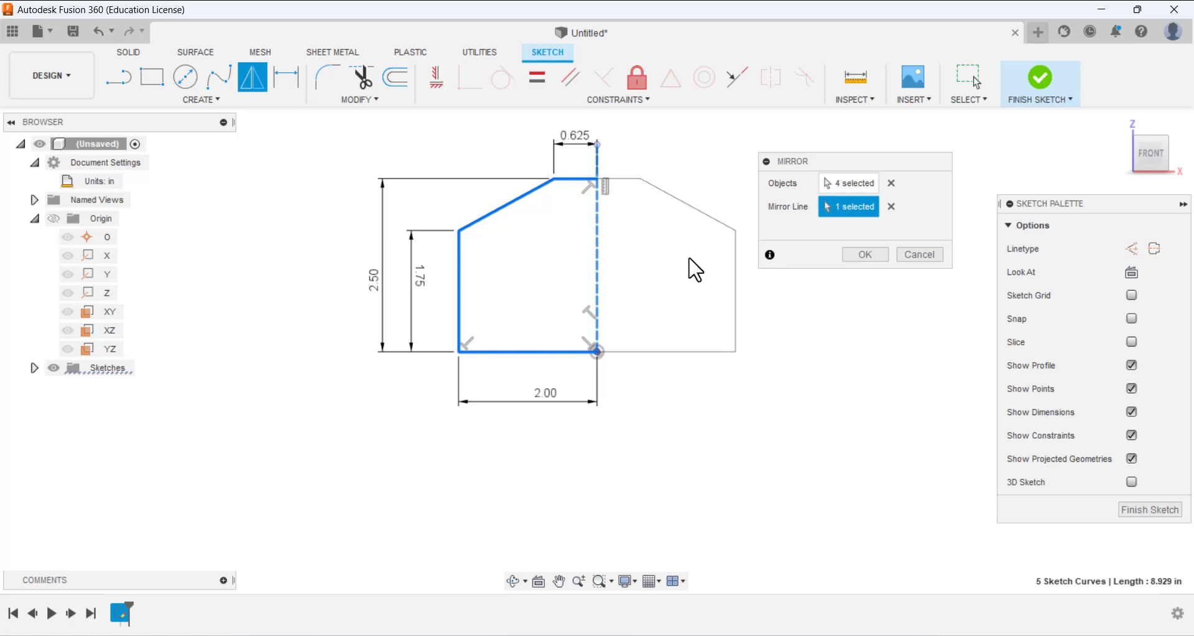
pyautogui.click(866, 254)
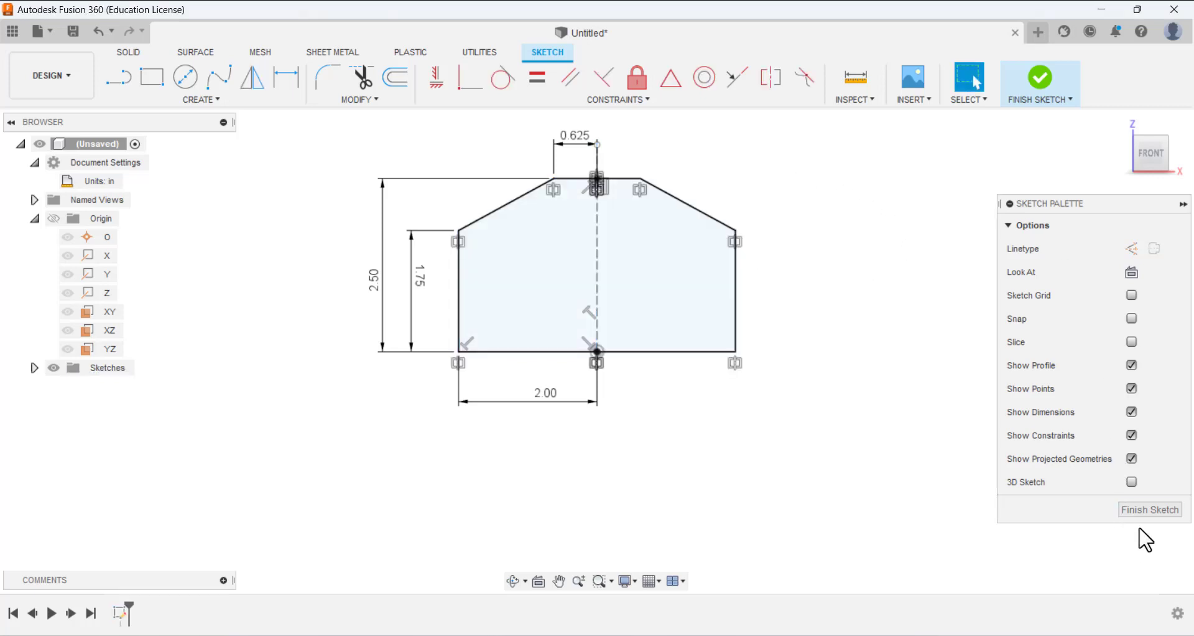
# - Finish the sketch and extrude the full profile 0.25 in as a new solid body
pyautogui.click(1150, 510)
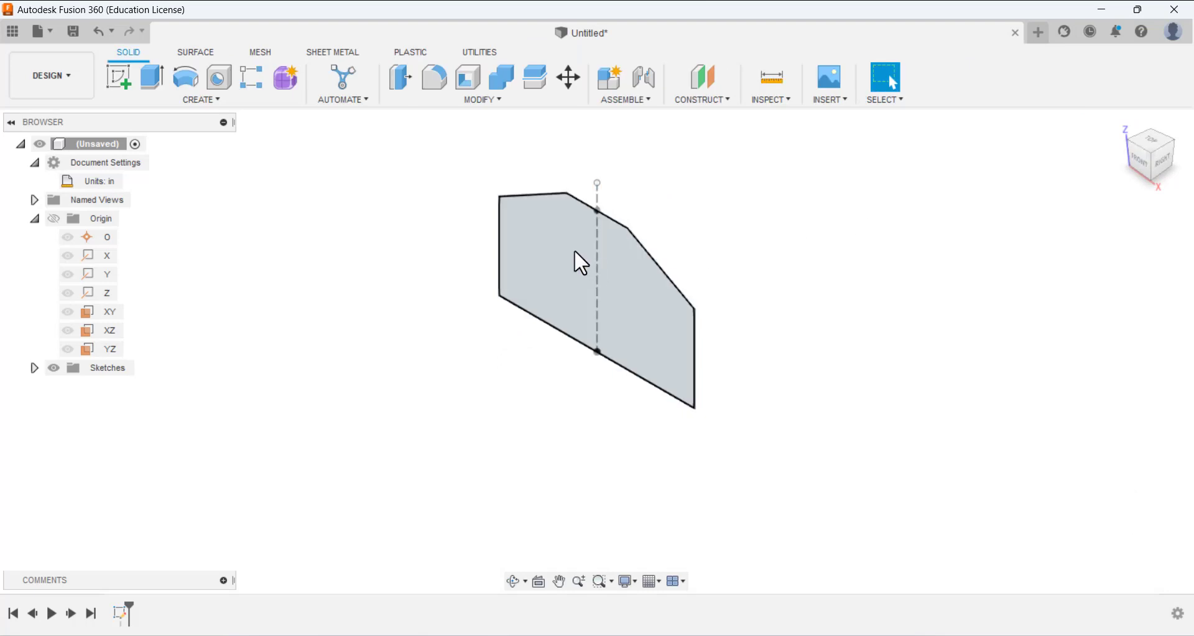
pyautogui.click(156, 73)
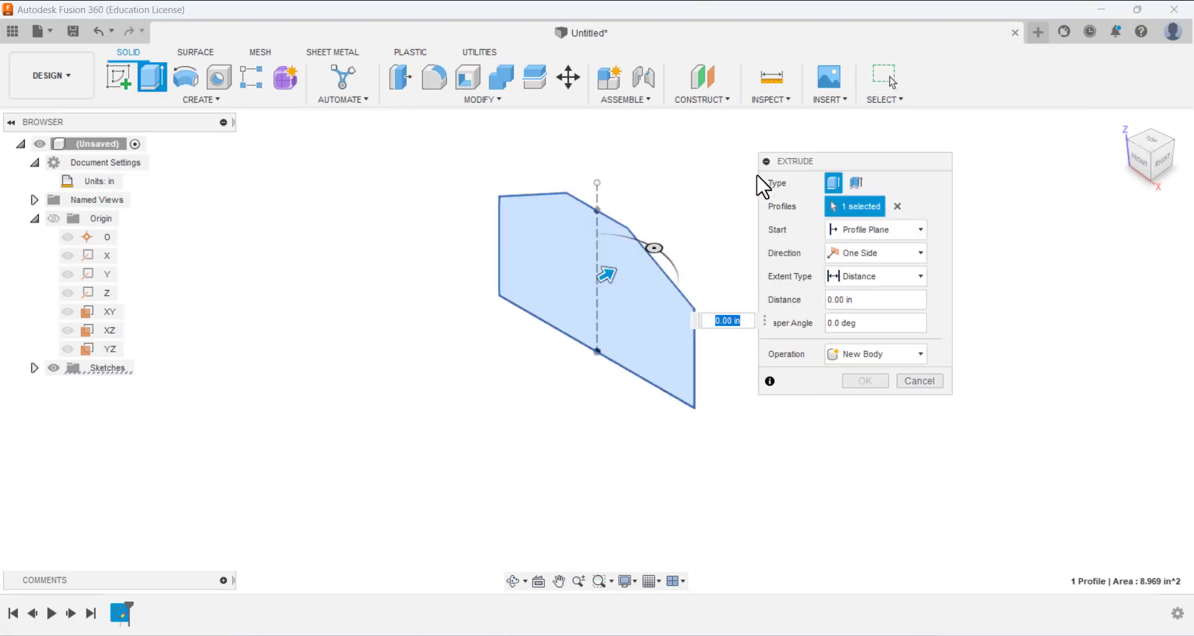
pyautogui.moveTo(804, 163); pyautogui.dragTo(998, 221)
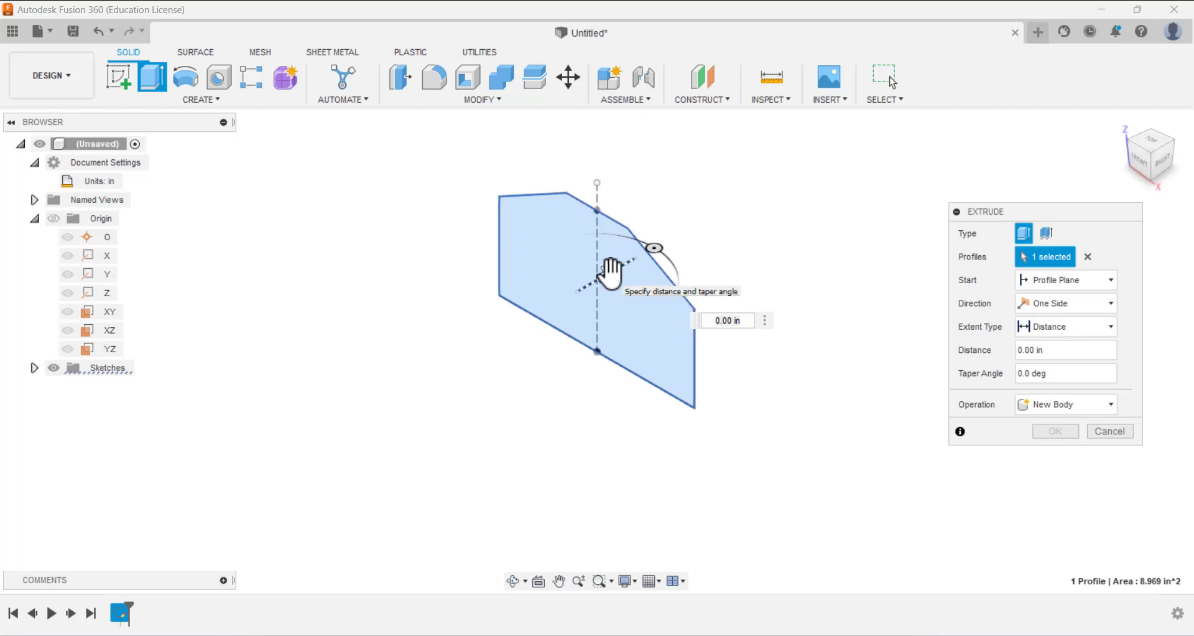
pyautogui.moveTo(611, 272); pyautogui.dragTo(641, 255)
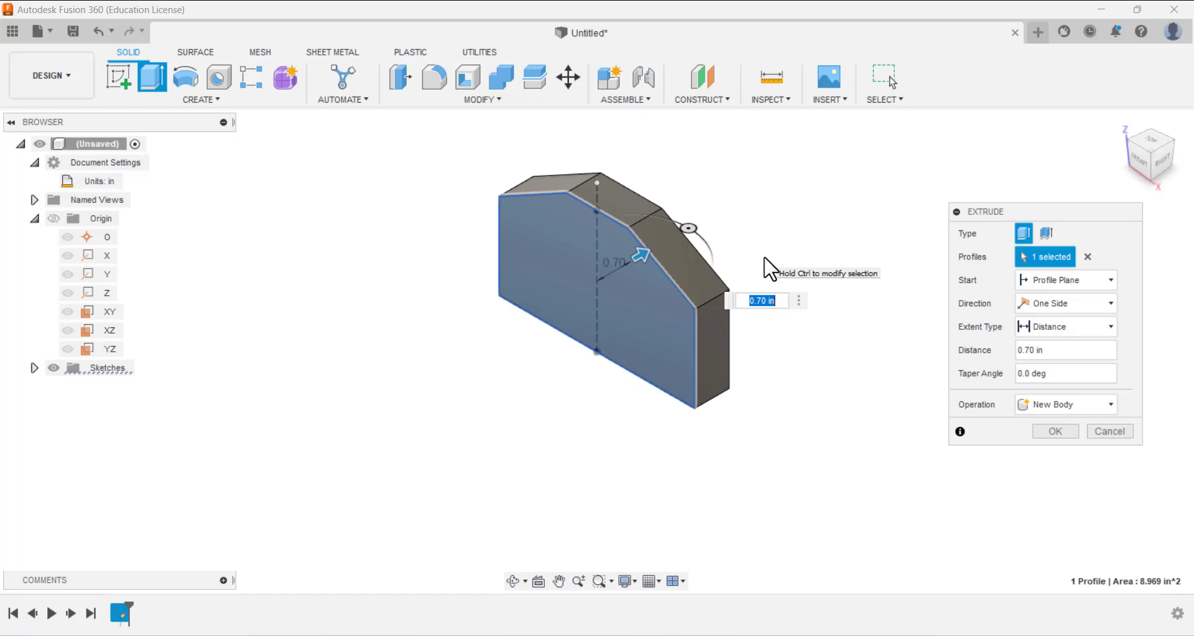
pyautogui.write('0.25')
pyautogui.press('Return')
pyautogui.keyDown('shift'); pyautogui.moveTo(573, 288); pyautogui.dragTo(592, 270, button='middle'); pyautogui.keyUp('shift')
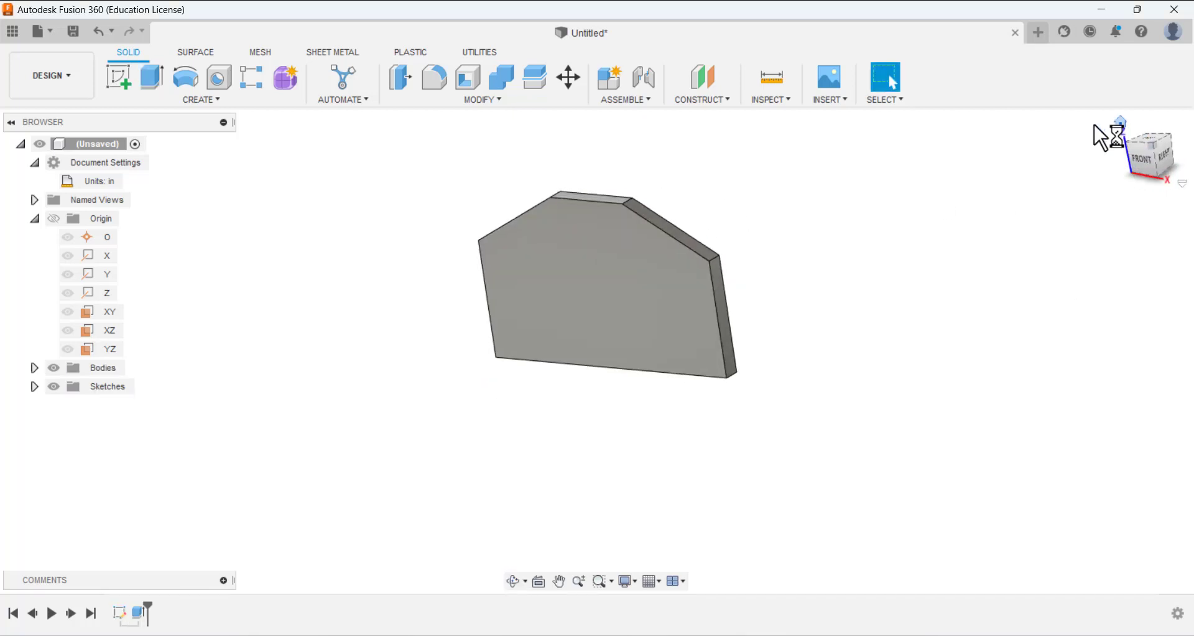
# - Move the timeline marker back, then forward past Extrude1 to restore the plate
pyautogui.click(1120, 121)
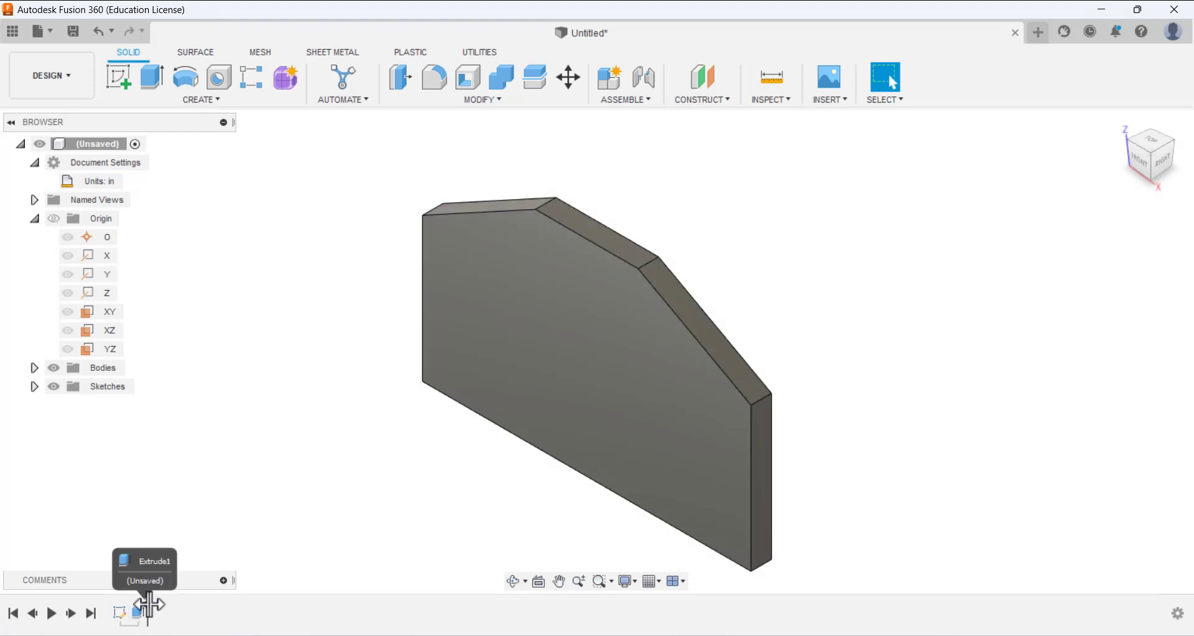
pyautogui.moveTo(148, 607); pyautogui.dragTo(128, 603)
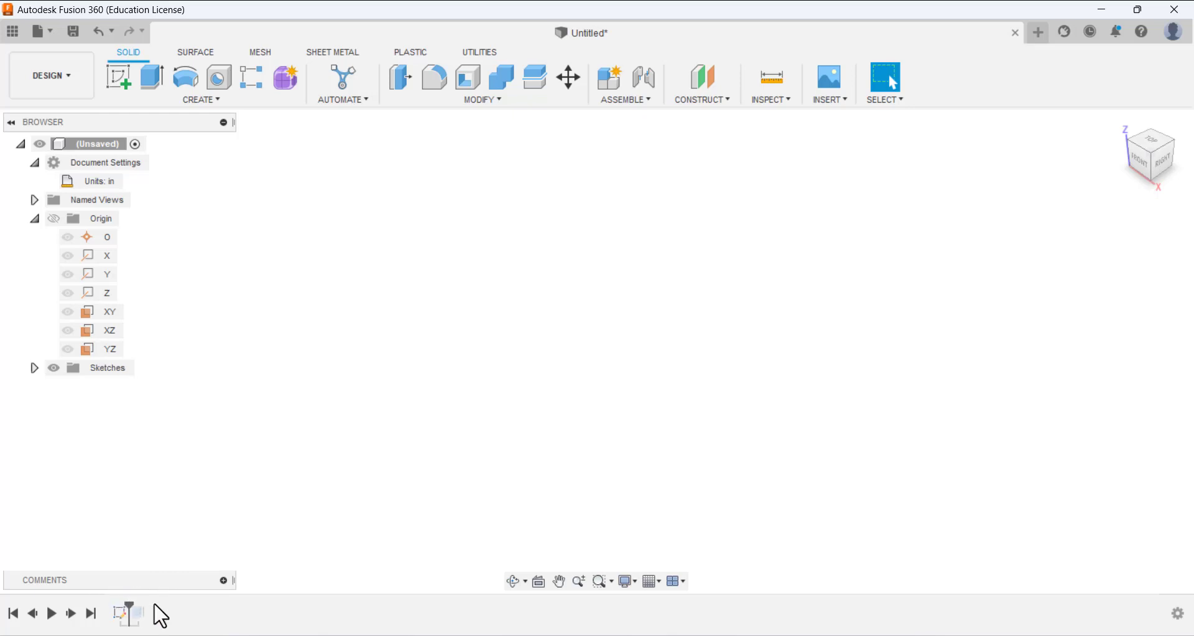
pyautogui.click(141, 613)
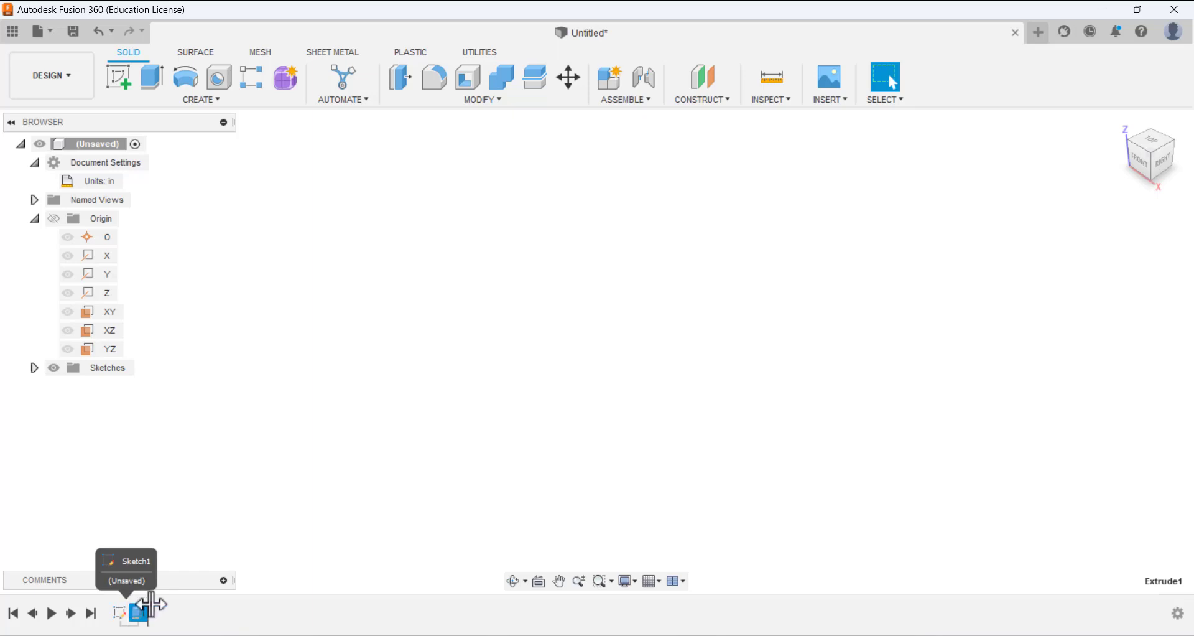
pyautogui.moveTo(132, 603); pyautogui.dragTo(148, 604)
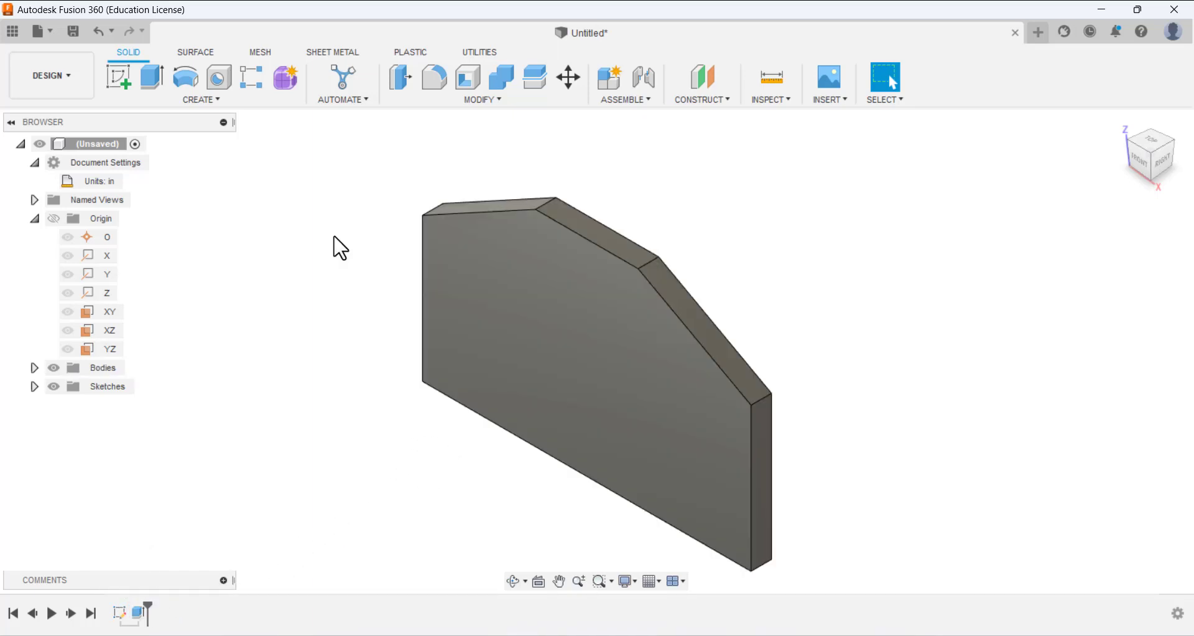
# - Start a new sketch on the XZ plane
pyautogui.click(127, 76)
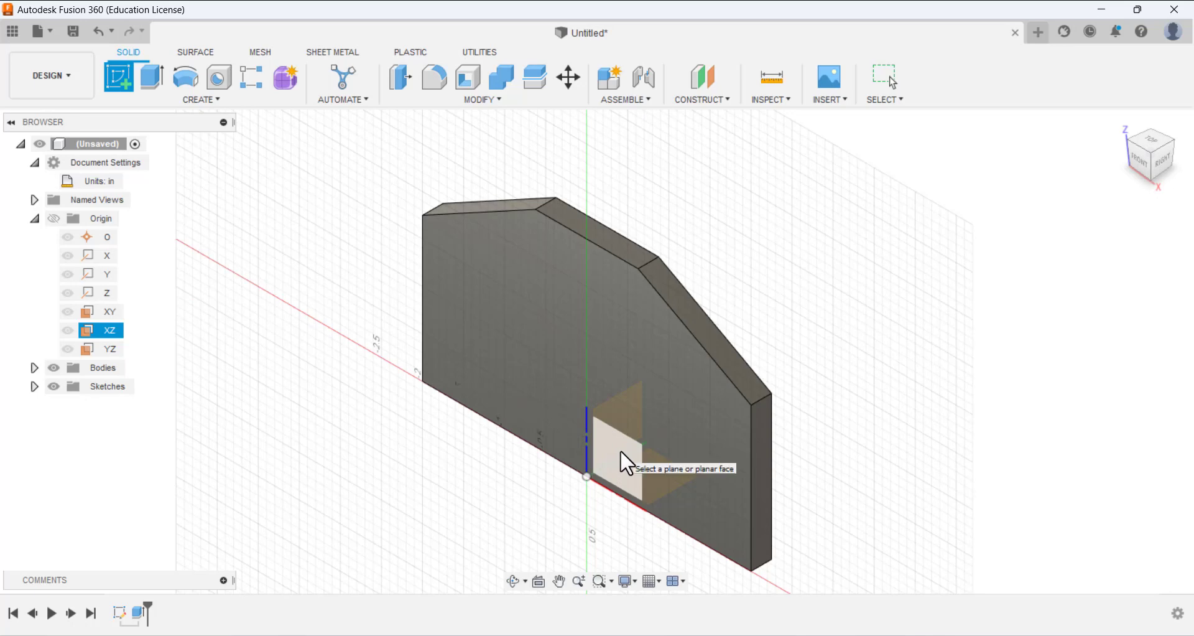
pyautogui.click(621, 451)
pyautogui.scroll(2, 634, 184)
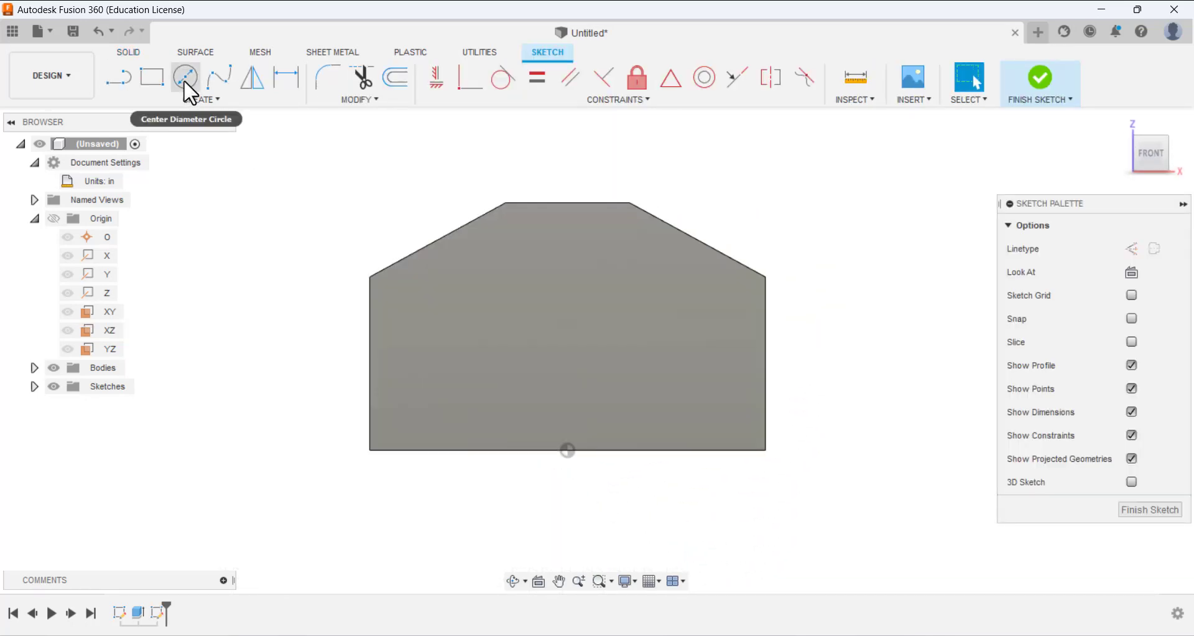
# - Draw three centre-diameter circles: one near the top, two near the lower corners
pyautogui.click(184, 77)
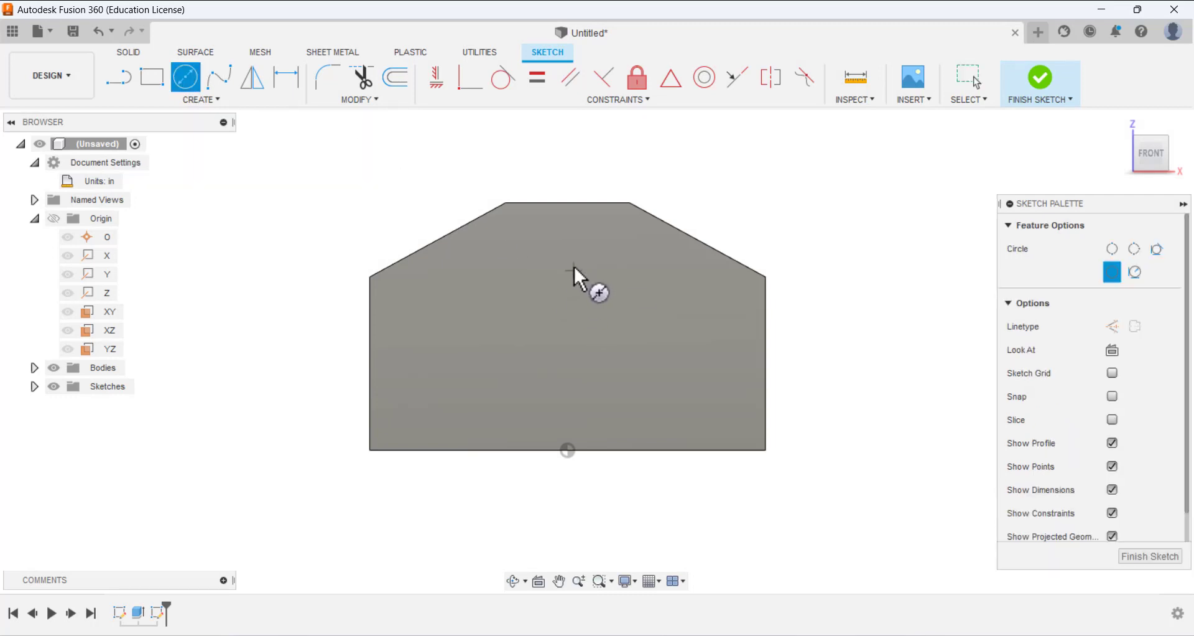
pyautogui.click(543, 256)
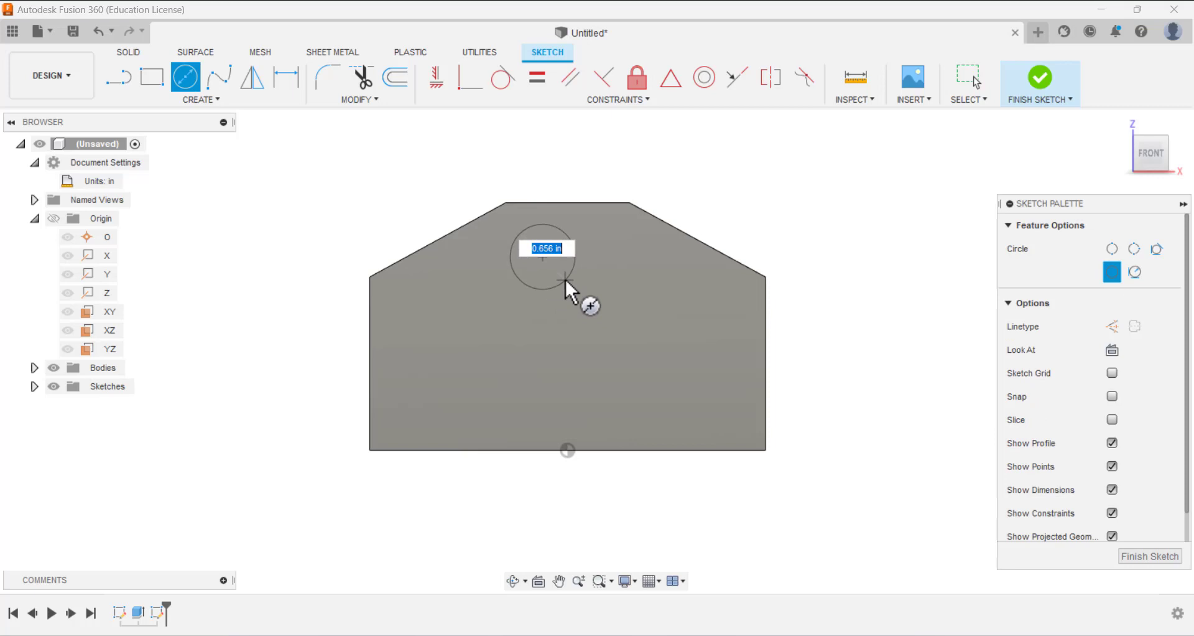
pyautogui.click(566, 279)
pyautogui.click(433, 389)
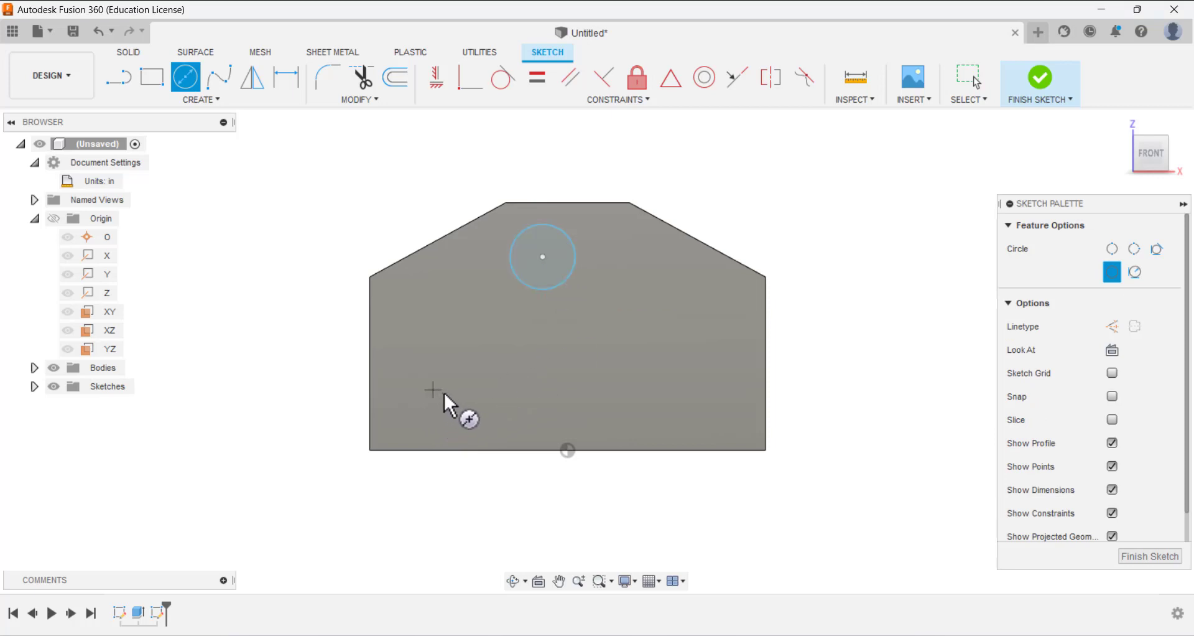
pyautogui.click(459, 399)
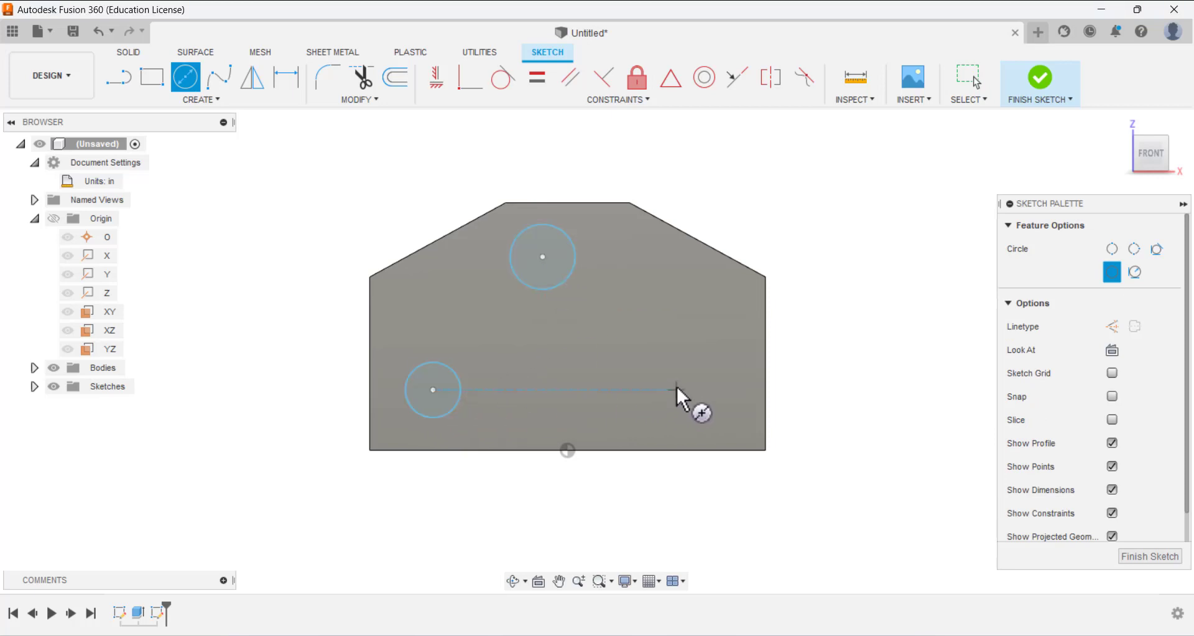
pyautogui.click(677, 390)
pyautogui.click(707, 390)
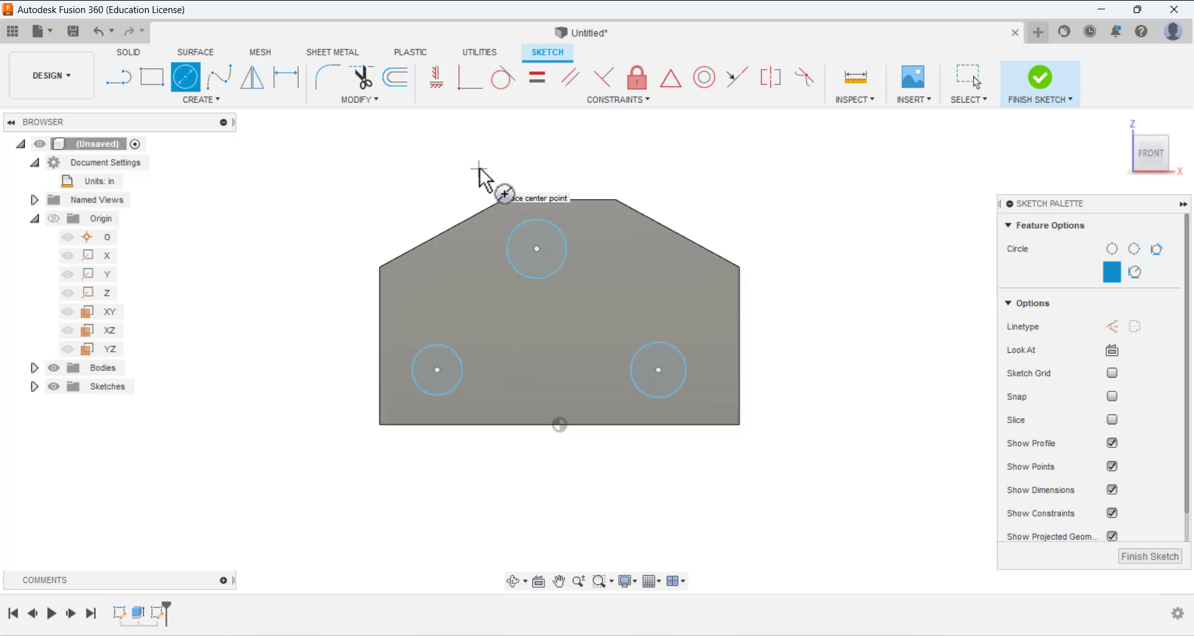
pyautogui.scroll(1, 512, 184)
# - Give the top circle a 1.25 diameter and the lower-right circle a 0.5 diameter
pyautogui.click(293, 80)
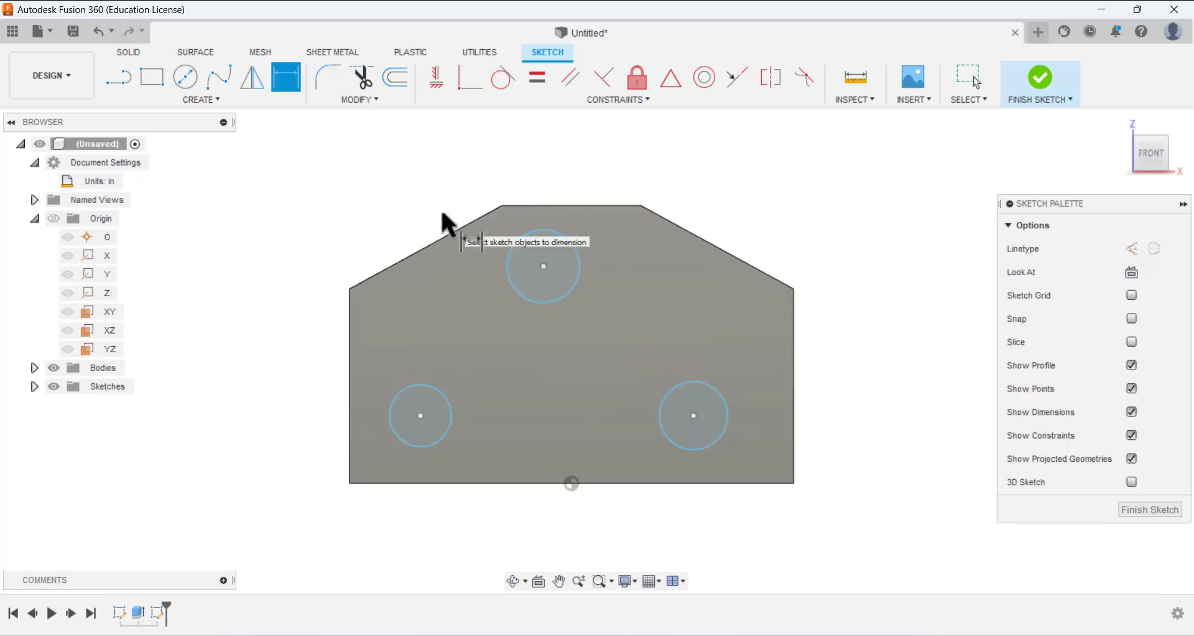
pyautogui.click(519, 242)
pyautogui.click(446, 202)
pyautogui.write('1.25')
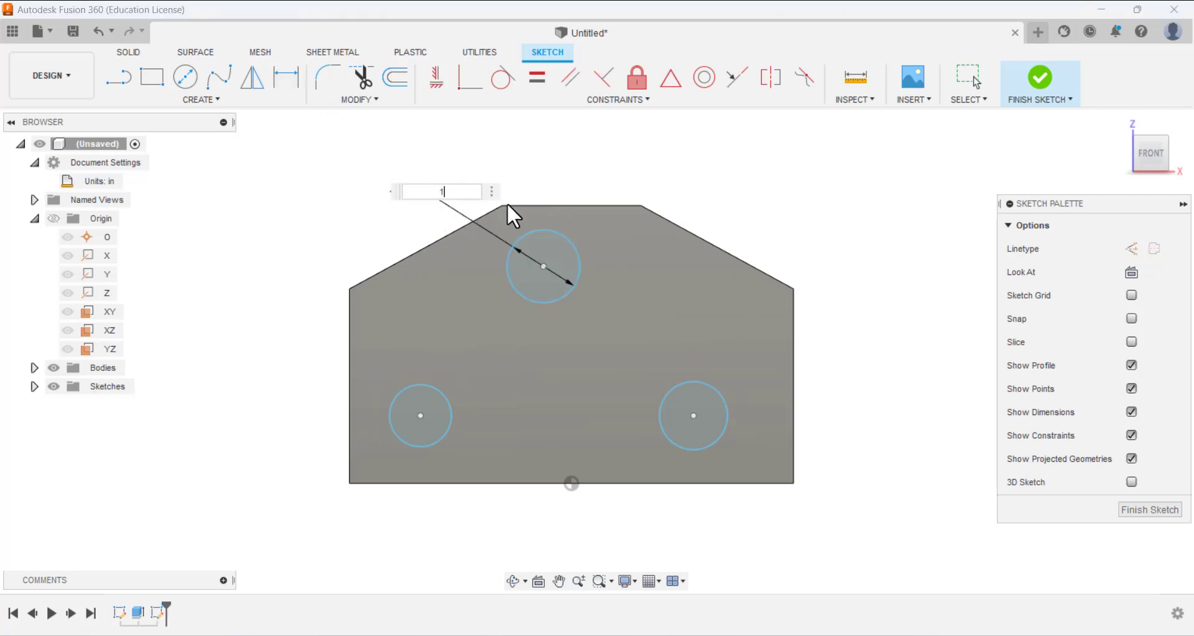
pyautogui.press('Return')
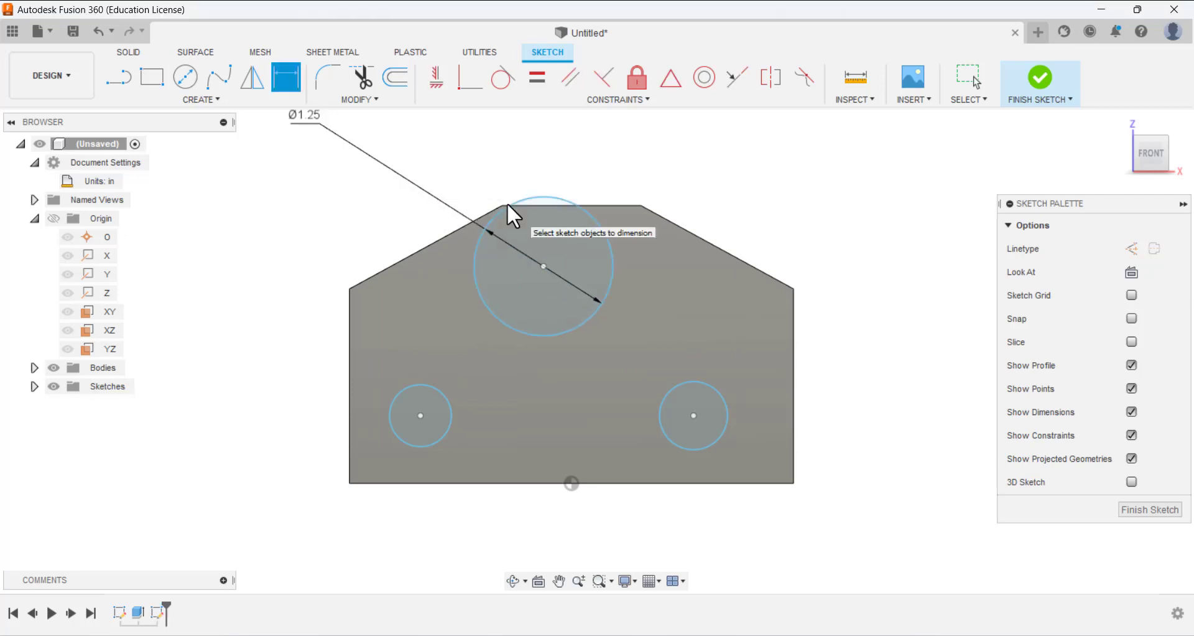
pyautogui.click(719, 390)
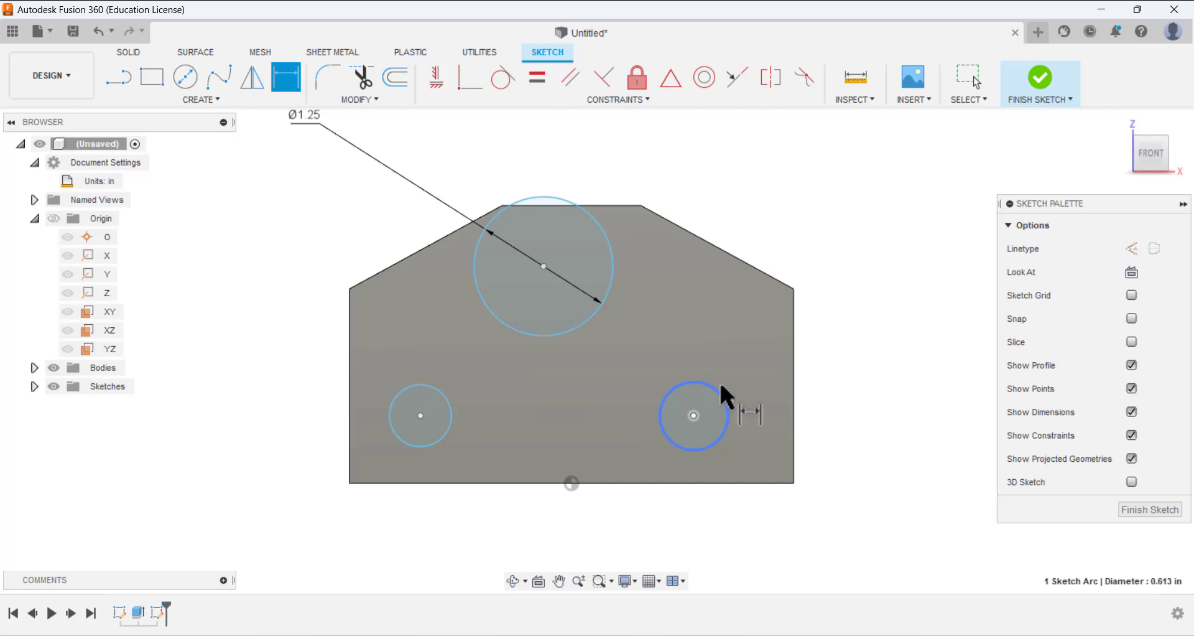
pyautogui.click(821, 365)
pyautogui.write('0')
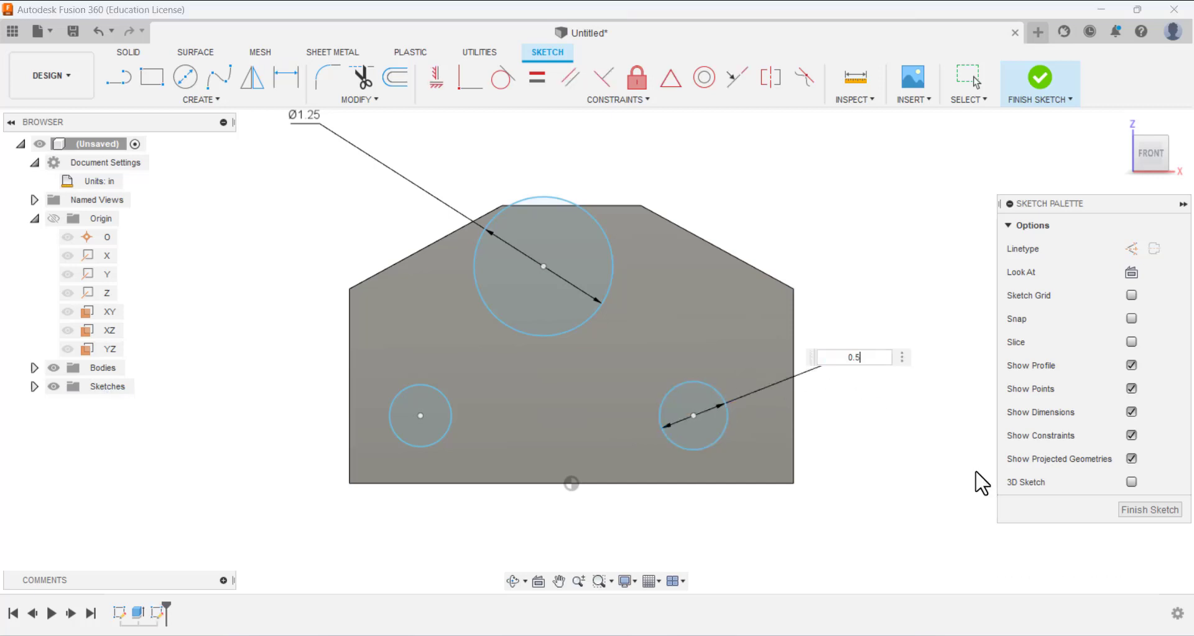
pyautogui.write('.5')
pyautogui.press('Return')
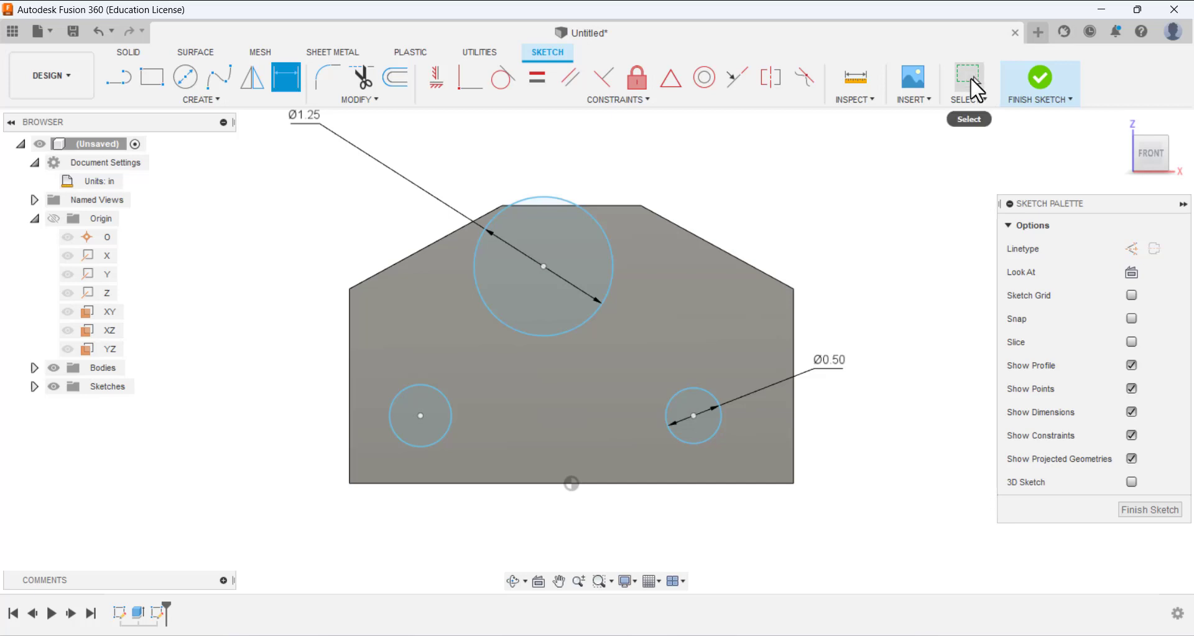
pyautogui.click(971, 78)
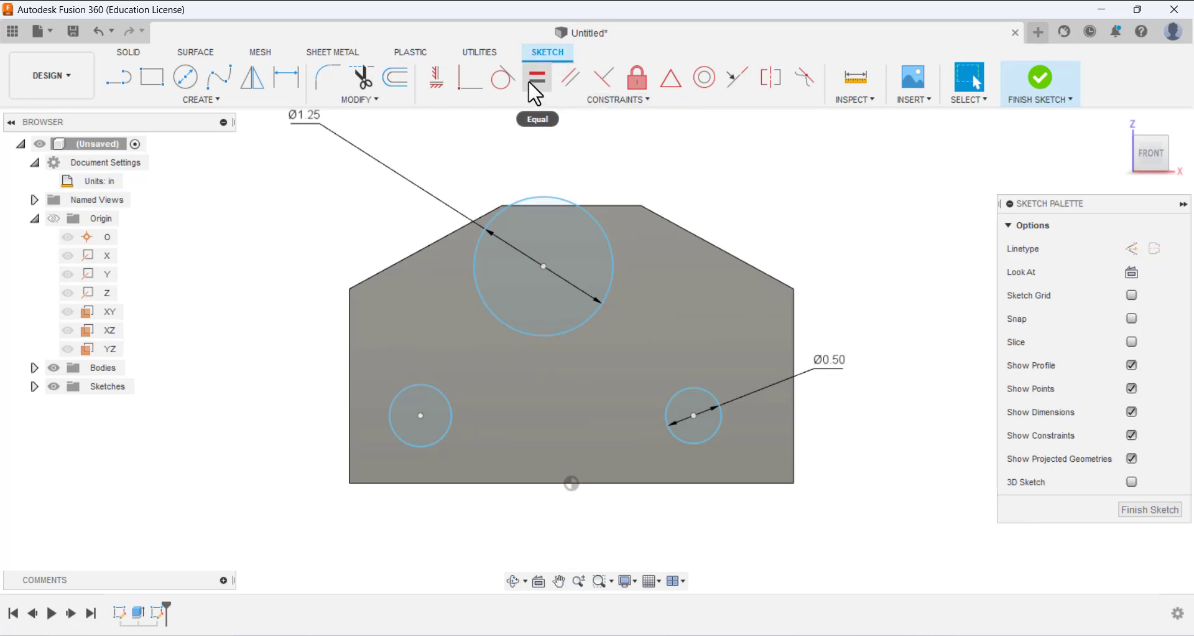
# - Apply an Equal constraint so the lower-left circle matches the 0.50 lower-right circle
pyautogui.click(535, 78)
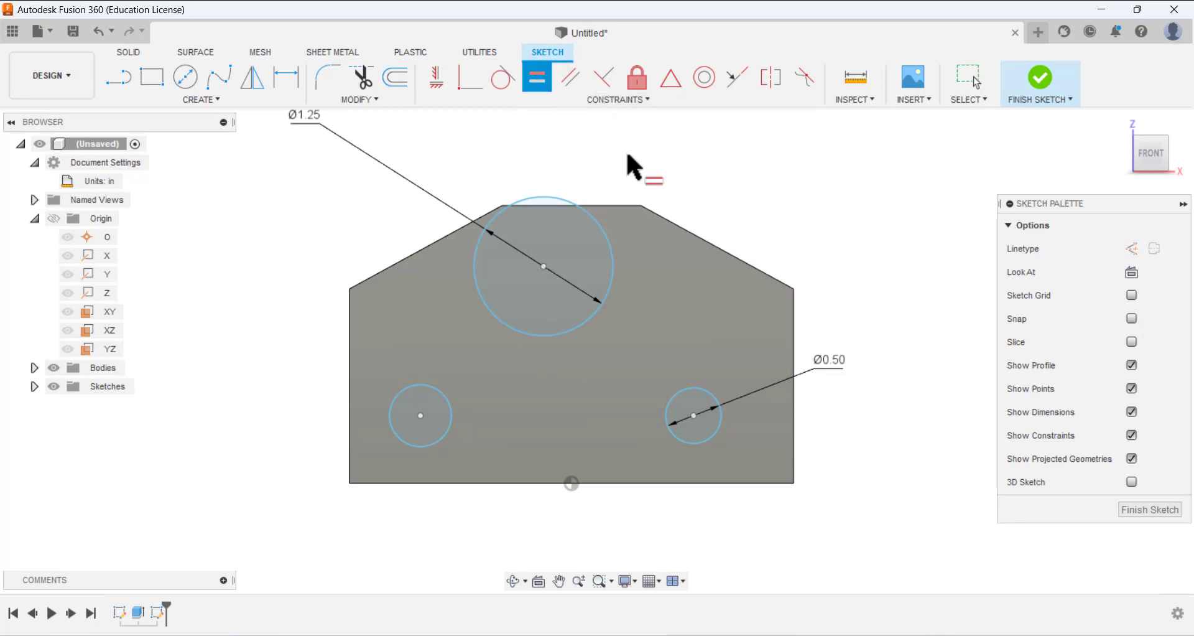
pyautogui.click(687, 391)
pyautogui.click(438, 386)
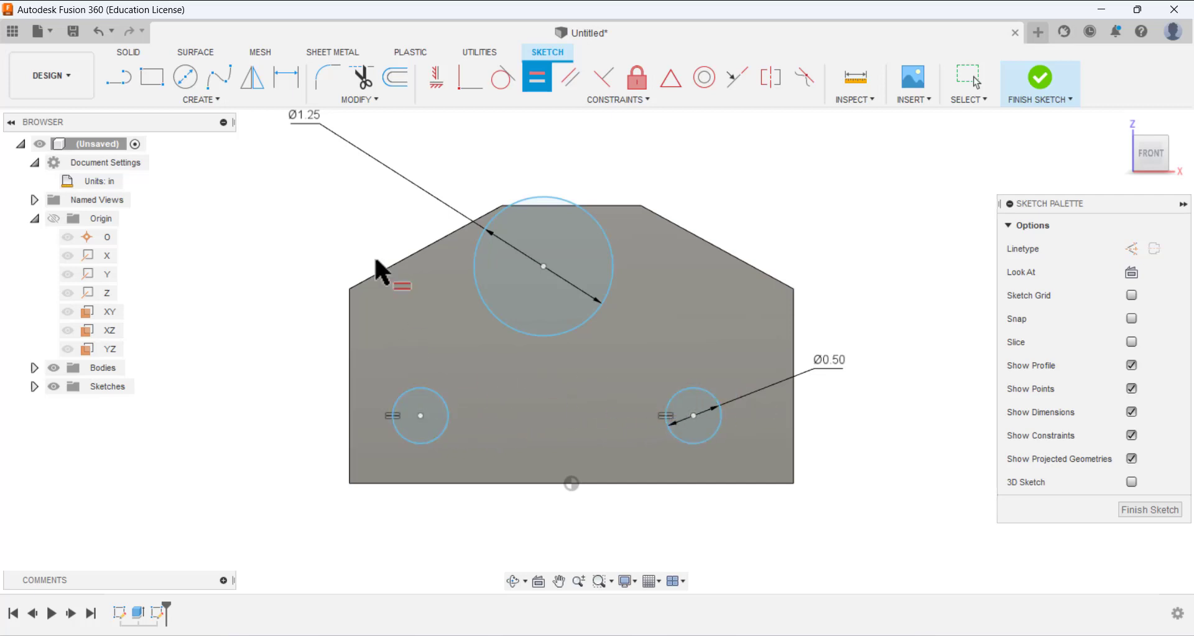
# - Align the two small circle centres horizontally and put the large circle's centre vertically above the origin
pyautogui.click(438, 78)
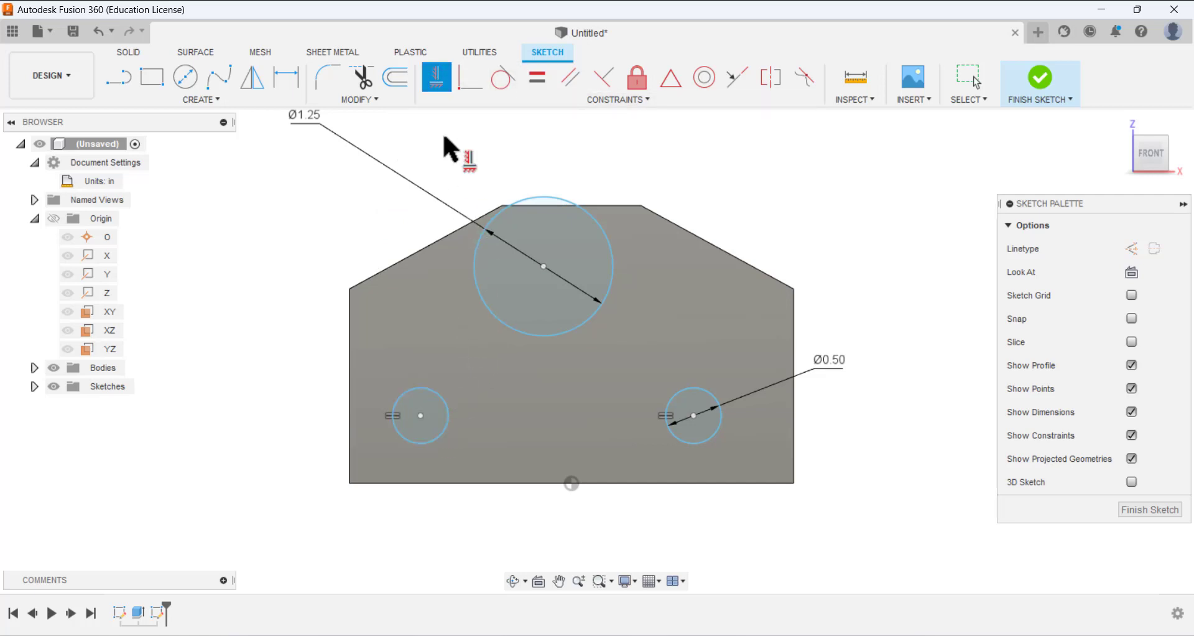
pyautogui.click(420, 414)
pyautogui.click(695, 413)
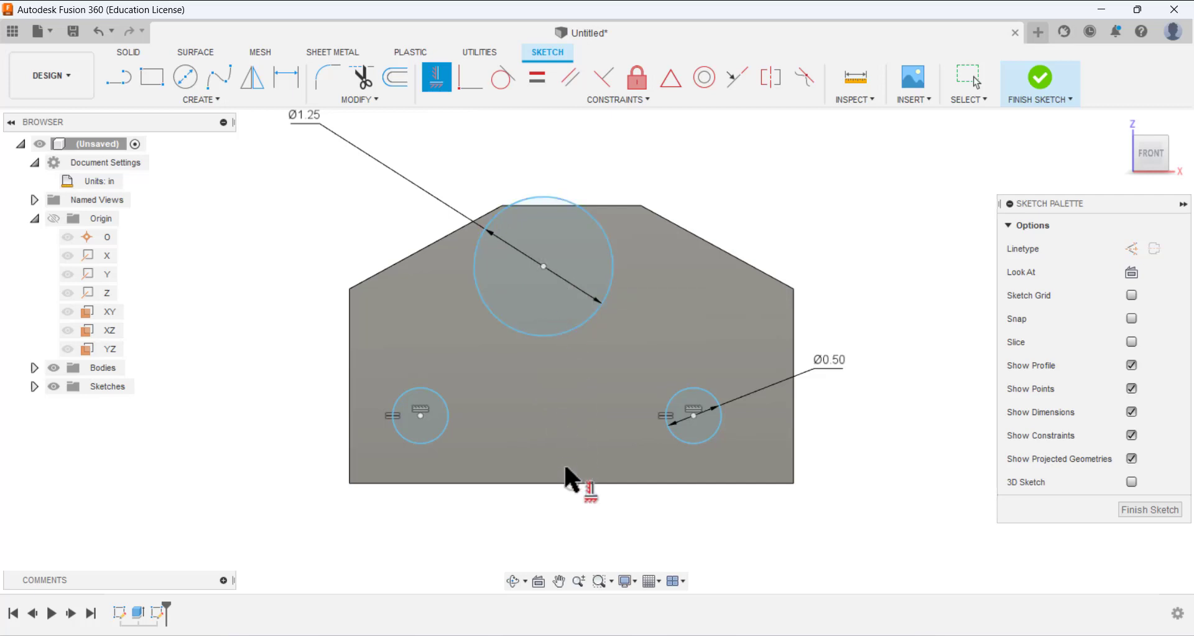
pyautogui.click(570, 482)
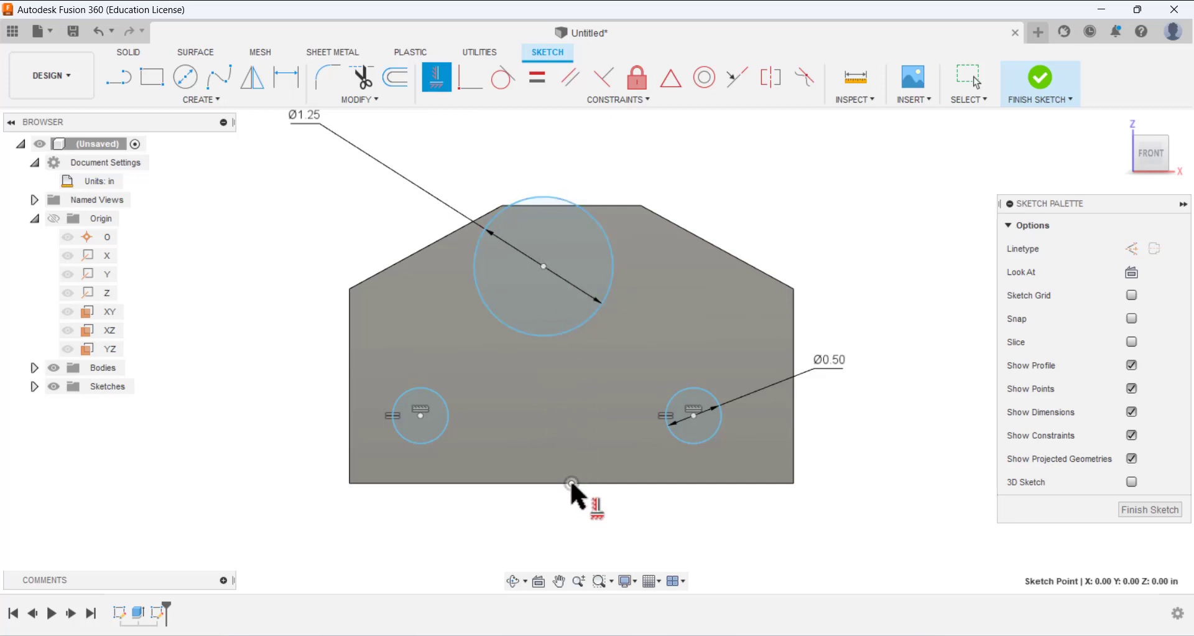
pyautogui.click(543, 266)
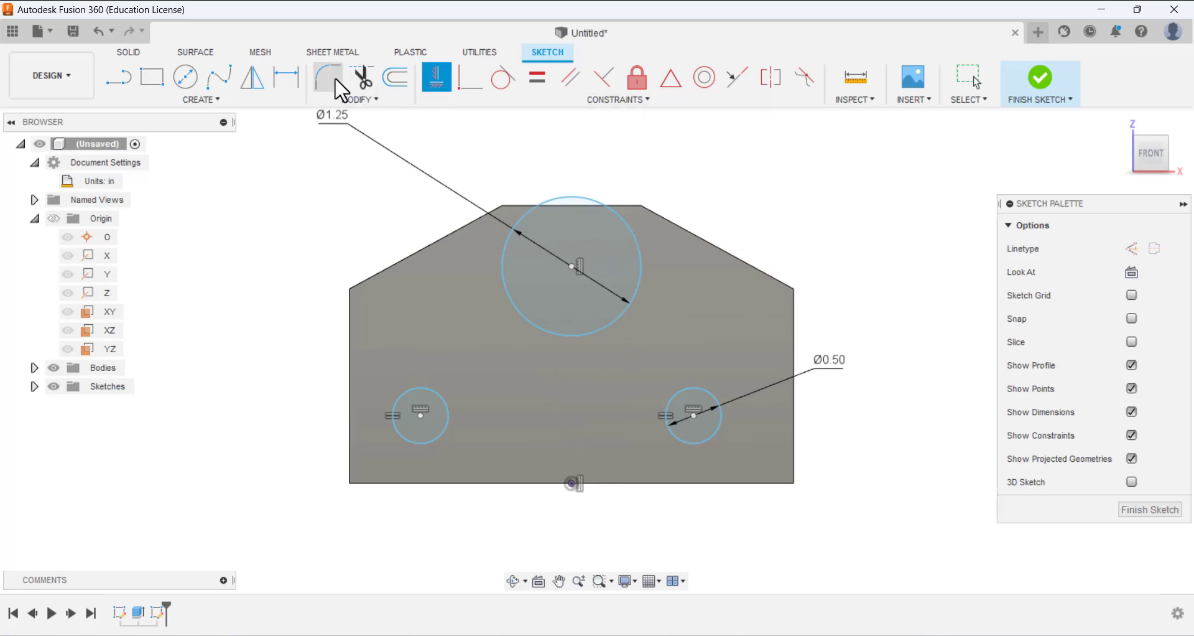
# - Dimension the lower-right circle's centre 0.75 in from the plate's right edge
pyautogui.click(287, 78)
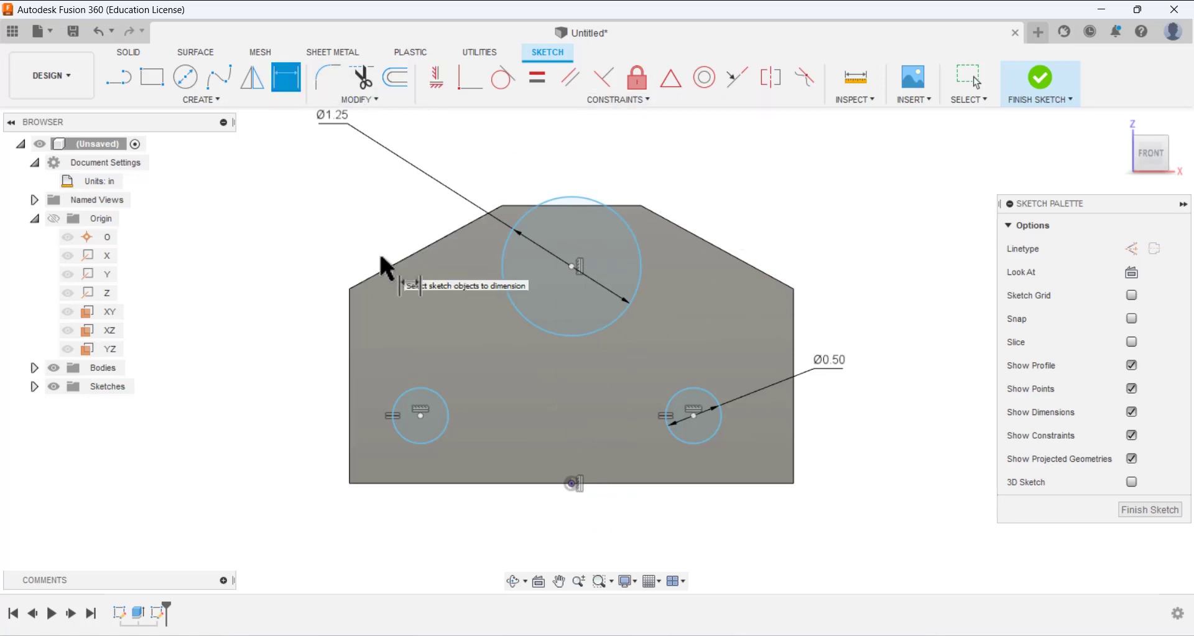
pyautogui.click(694, 415)
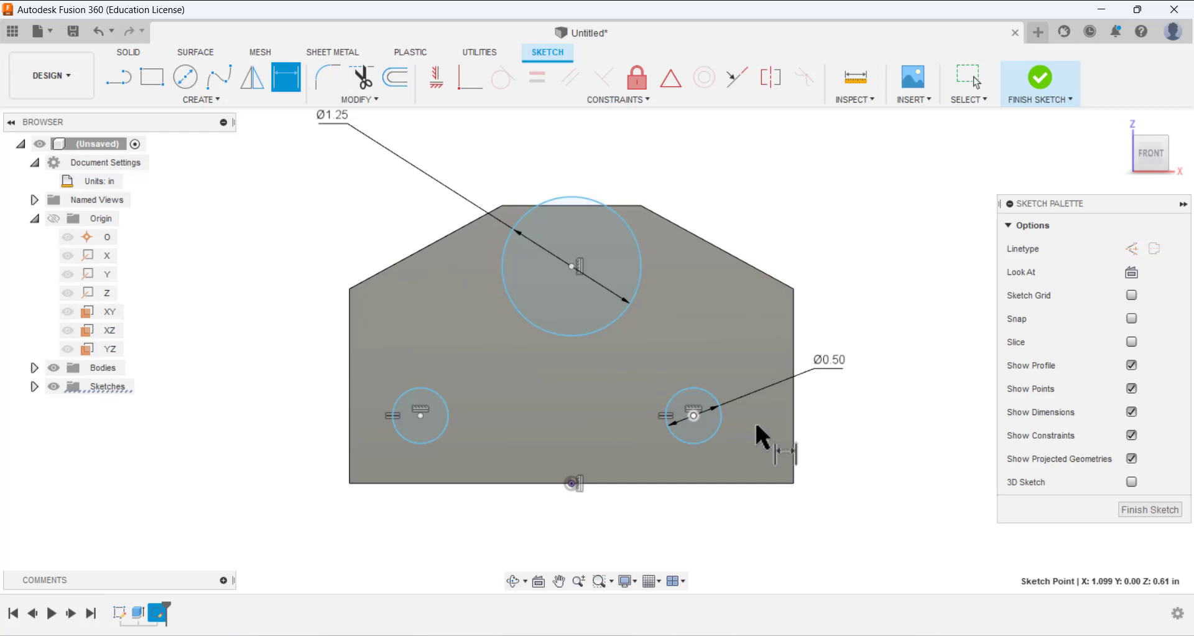
pyautogui.click(794, 429)
pyautogui.click(752, 555)
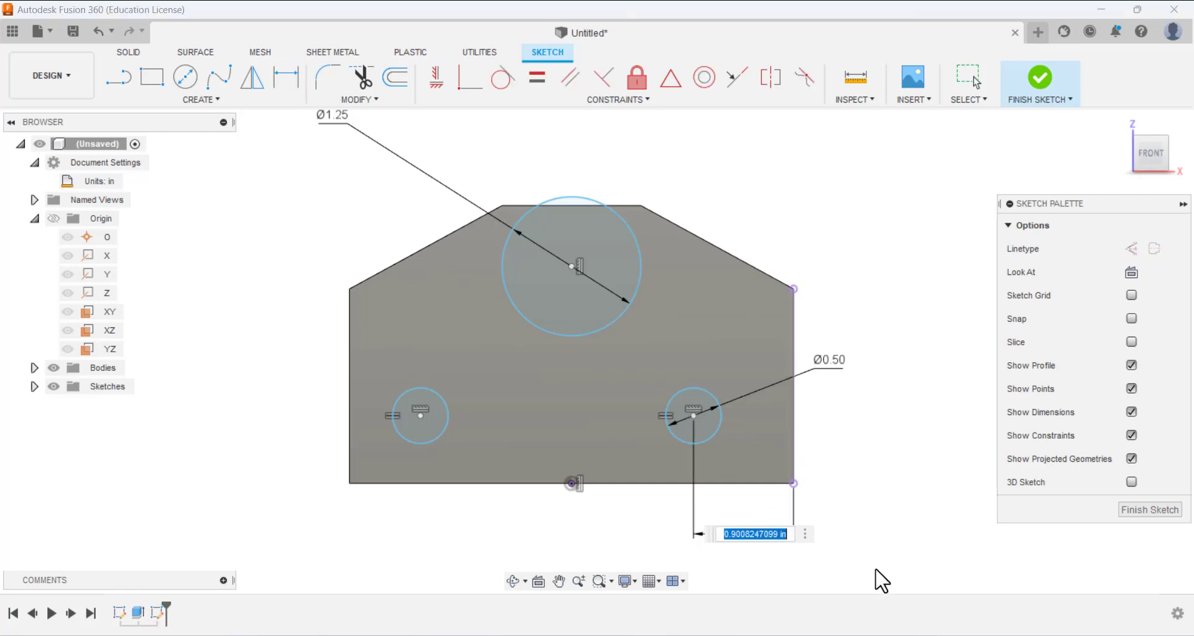
pyautogui.write('0.7')
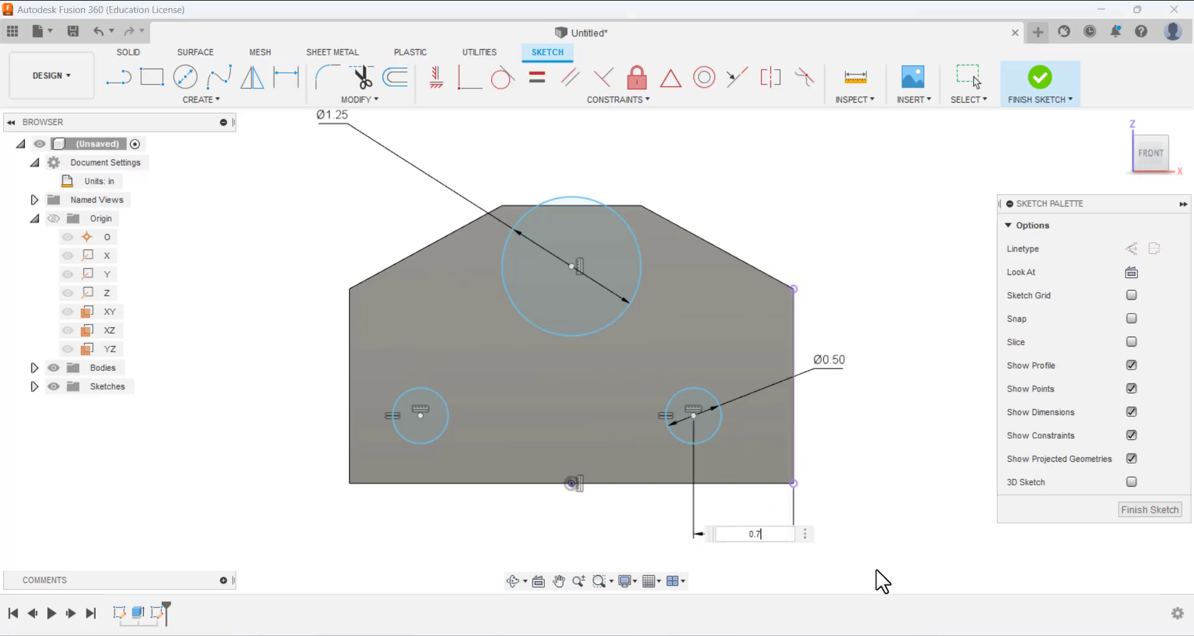
pyautogui.write('5')
pyautogui.press('Return')
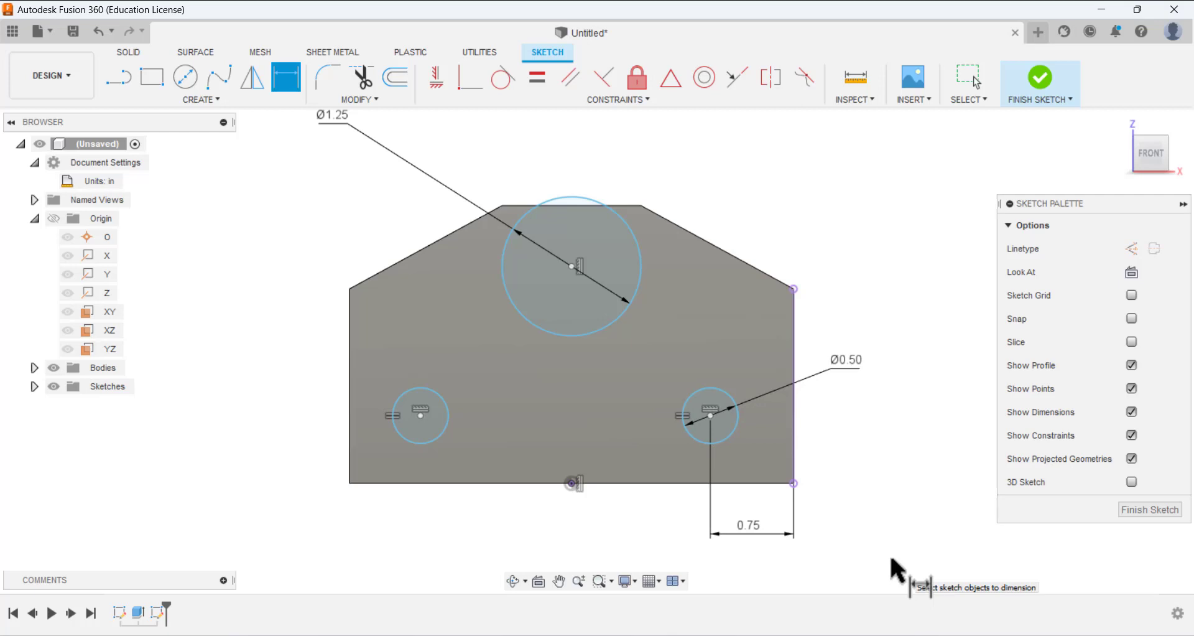
# - Dimension the lower-left circle's centre 0.75 in from the plate's left edge
pyautogui.click(421, 414)
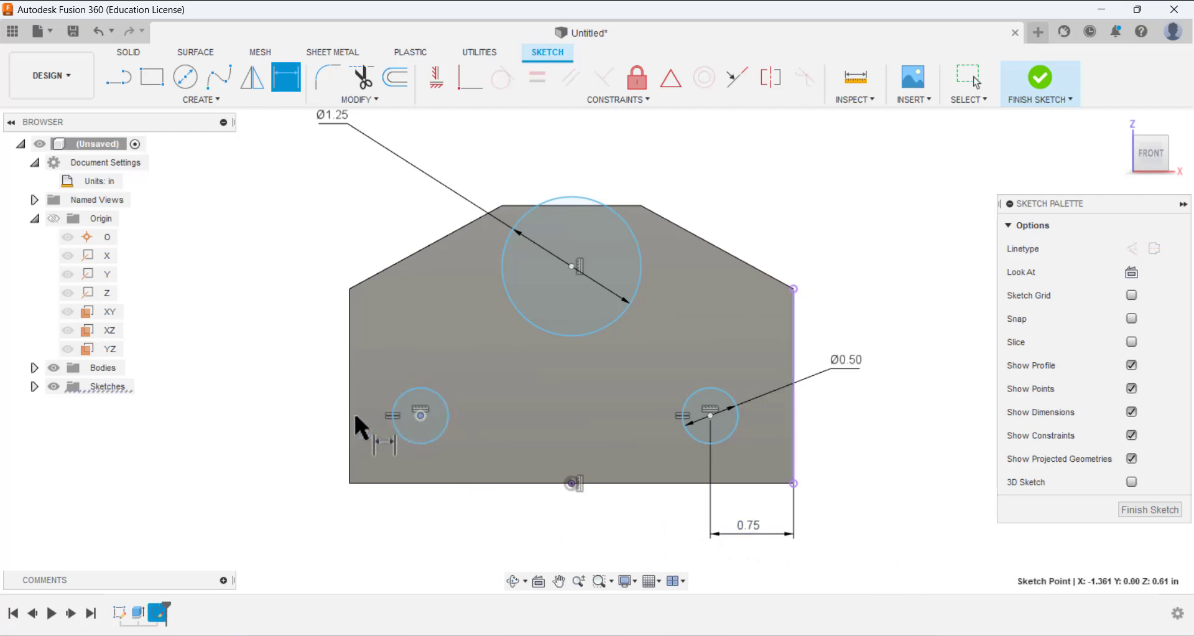
pyautogui.click(350, 417)
pyautogui.click(405, 533)
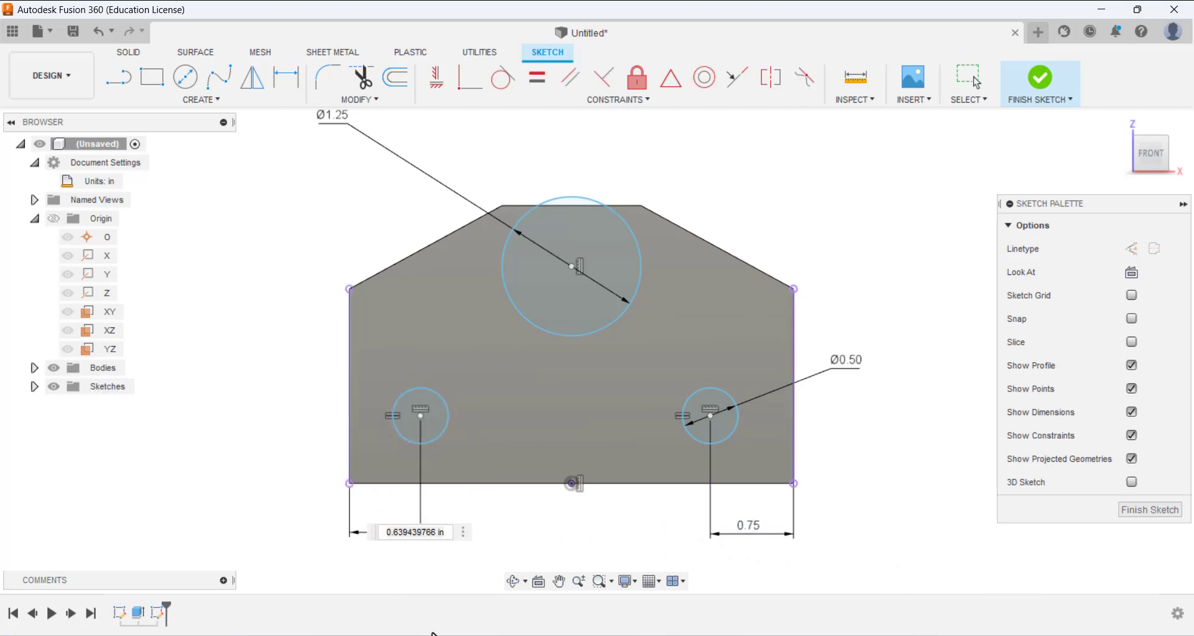
pyautogui.press('Return')
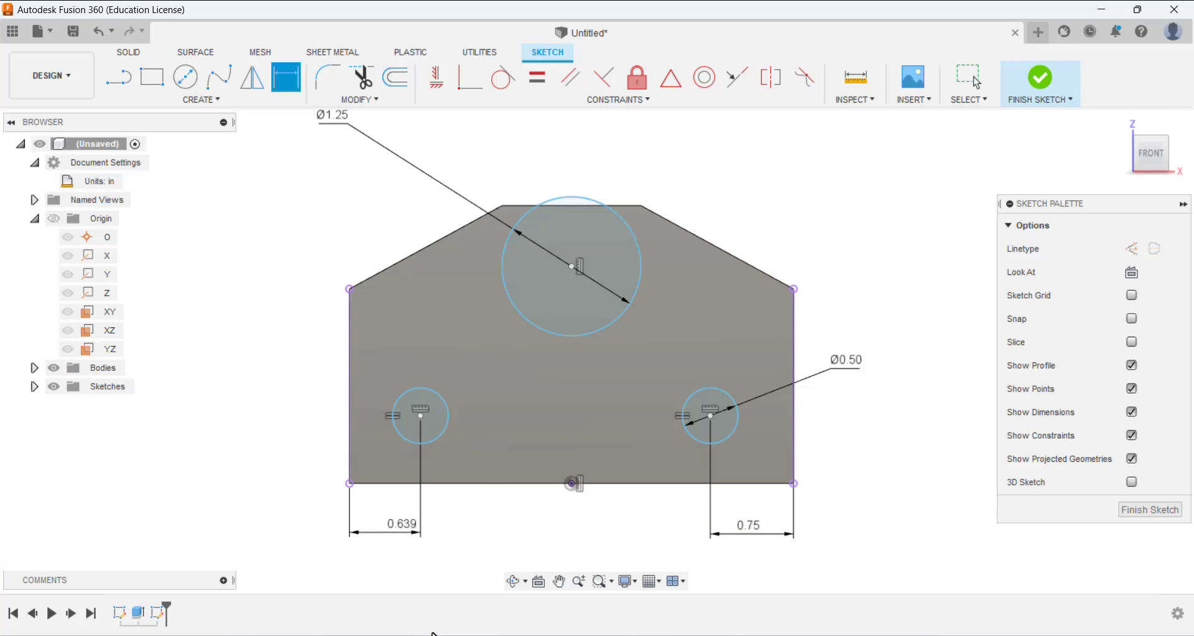
pyautogui.doubleClick(399, 532)
pyautogui.write('0.75')
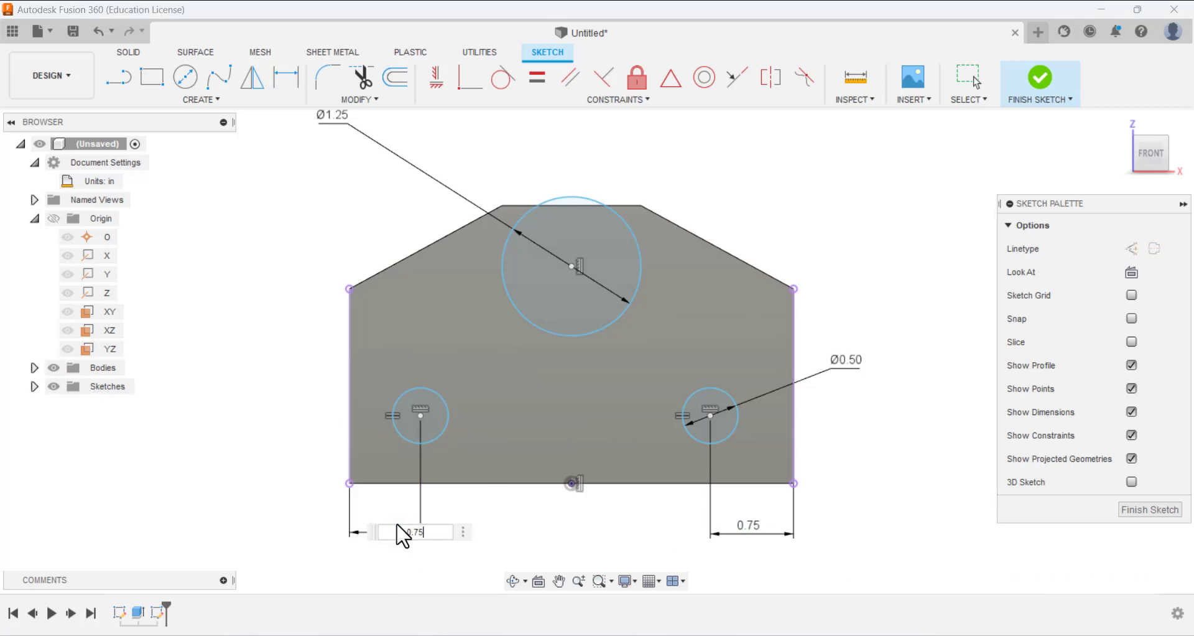
pyautogui.press('Return')
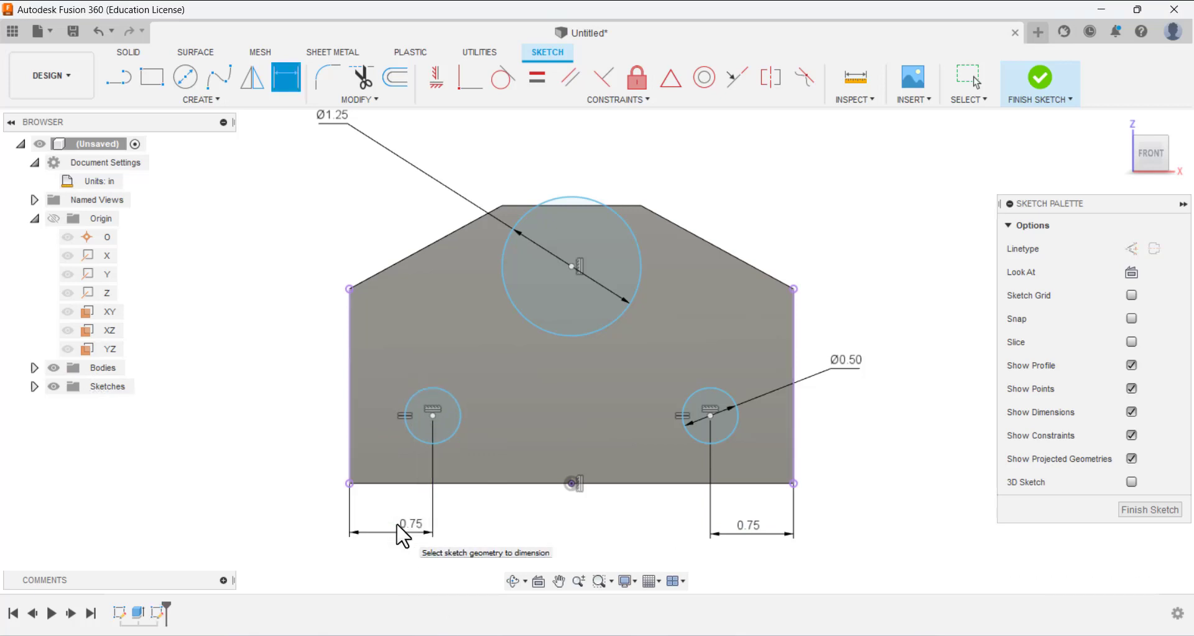
# - Dimension the right small circle's centre 0.75 in above the bottom edge
pyautogui.click(711, 417)
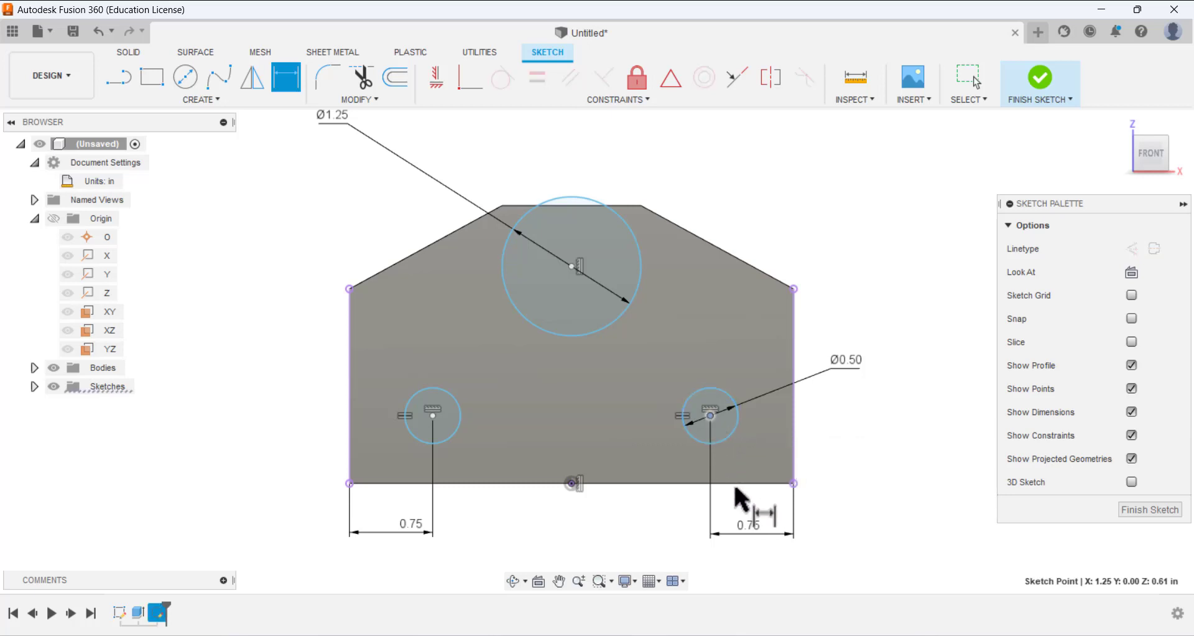
pyautogui.click(778, 482)
pyautogui.click(835, 492)
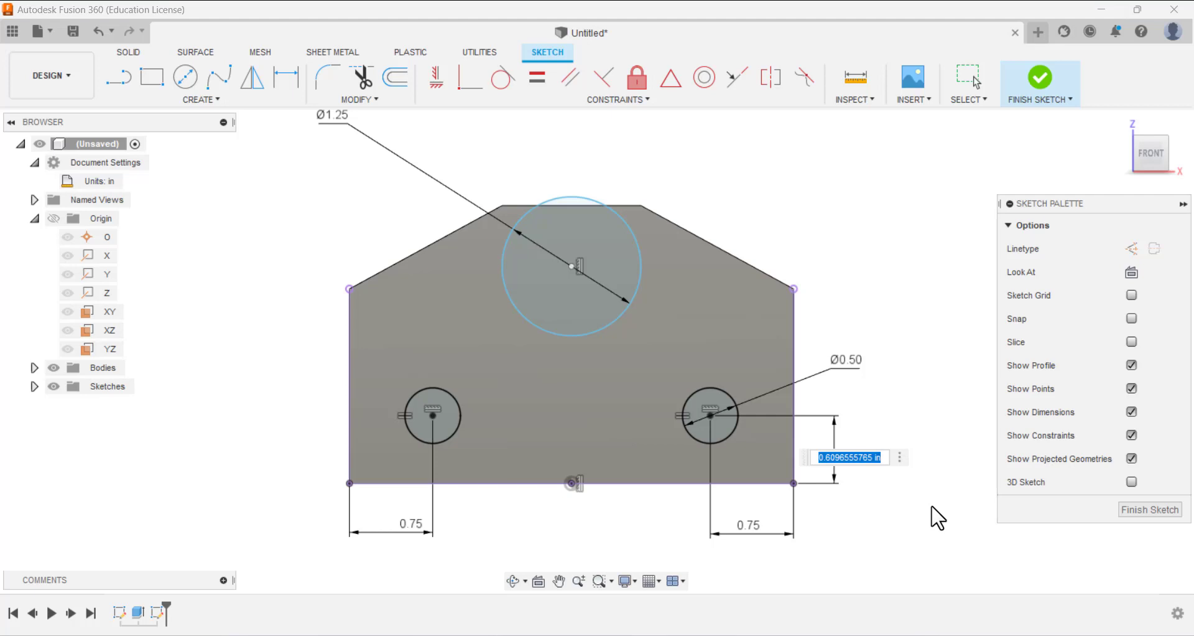
pyautogui.write('0.75')
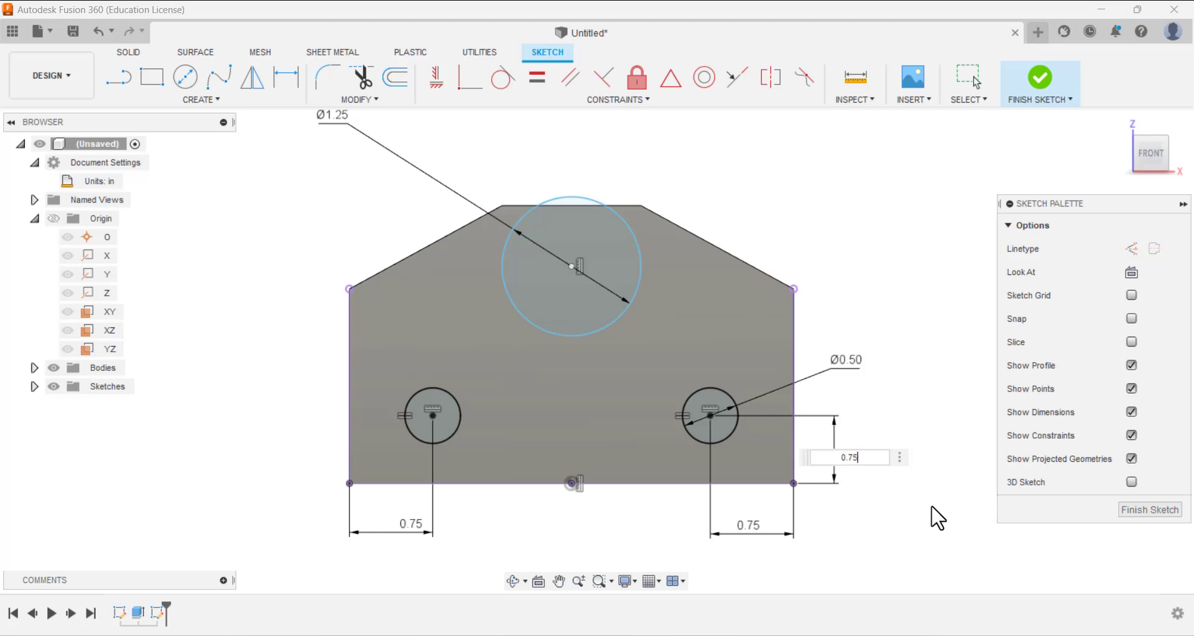
pyautogui.press('Return')
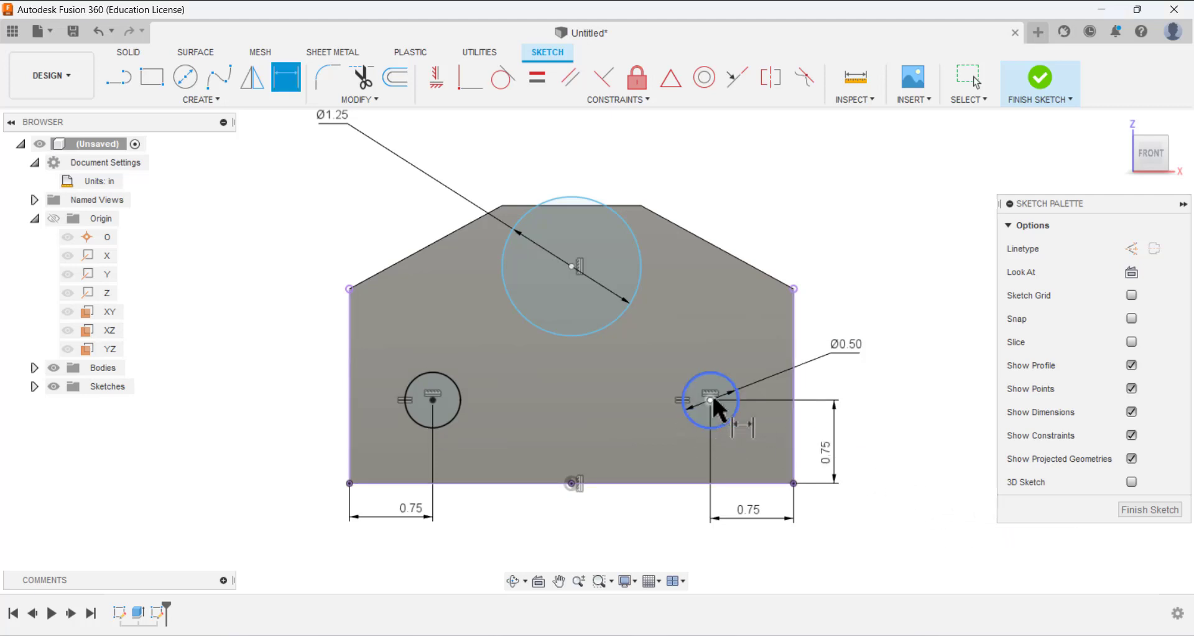
# - Try dimensioning the left circle to the bottom edge, then cancel the over-constraining driven dimension
pyautogui.click(434, 400)
pyautogui.click(405, 483)
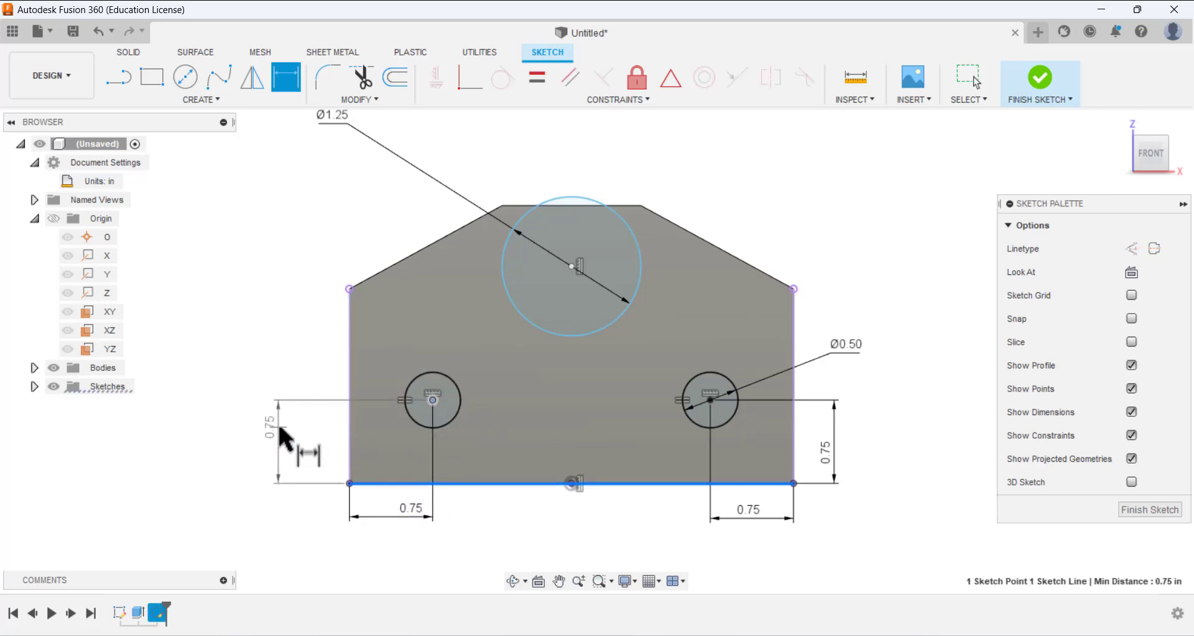
pyautogui.click(278, 428)
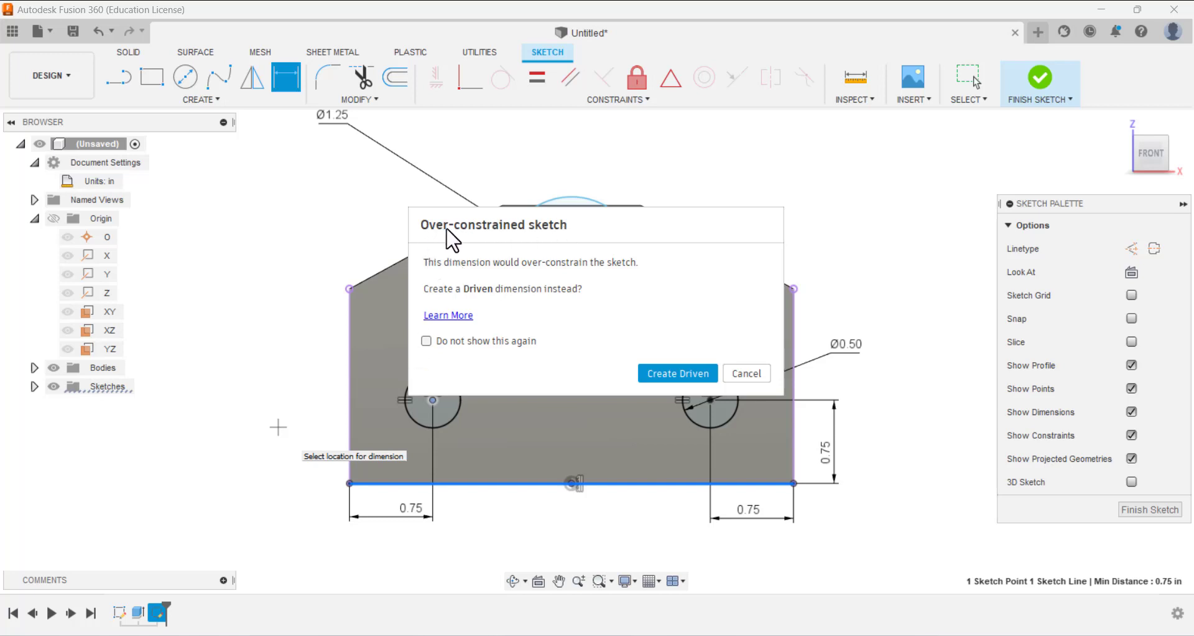
pyautogui.click(749, 375)
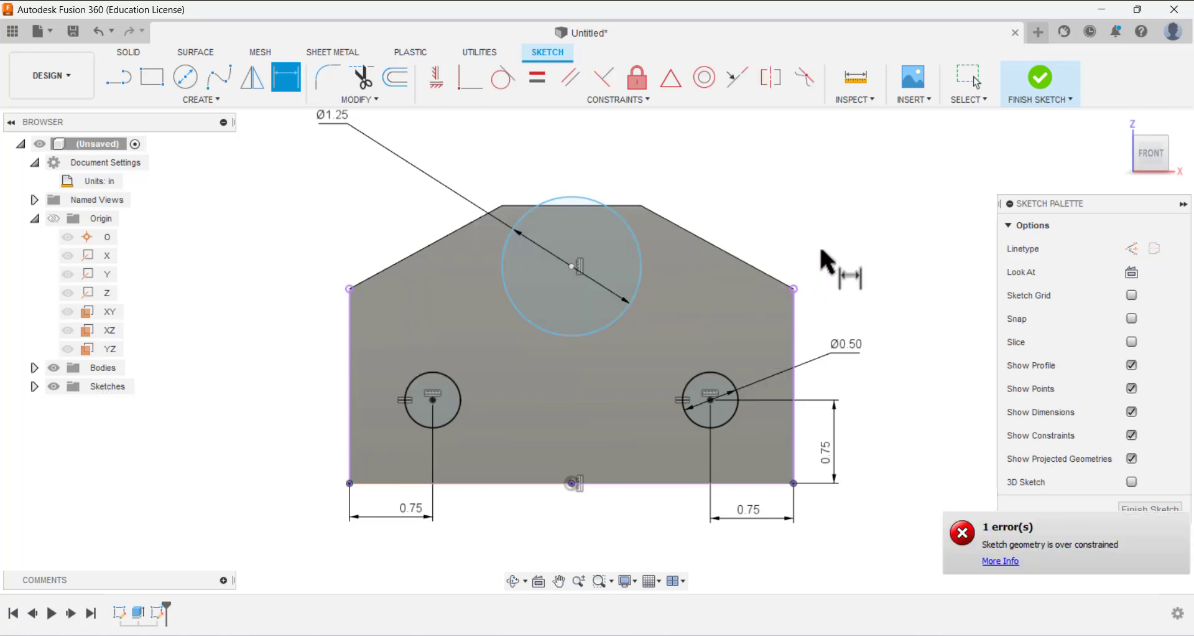
# - Dimension the large circle's centre 1.25 in above the bottom edge's midpoint
pyautogui.click(572, 267)
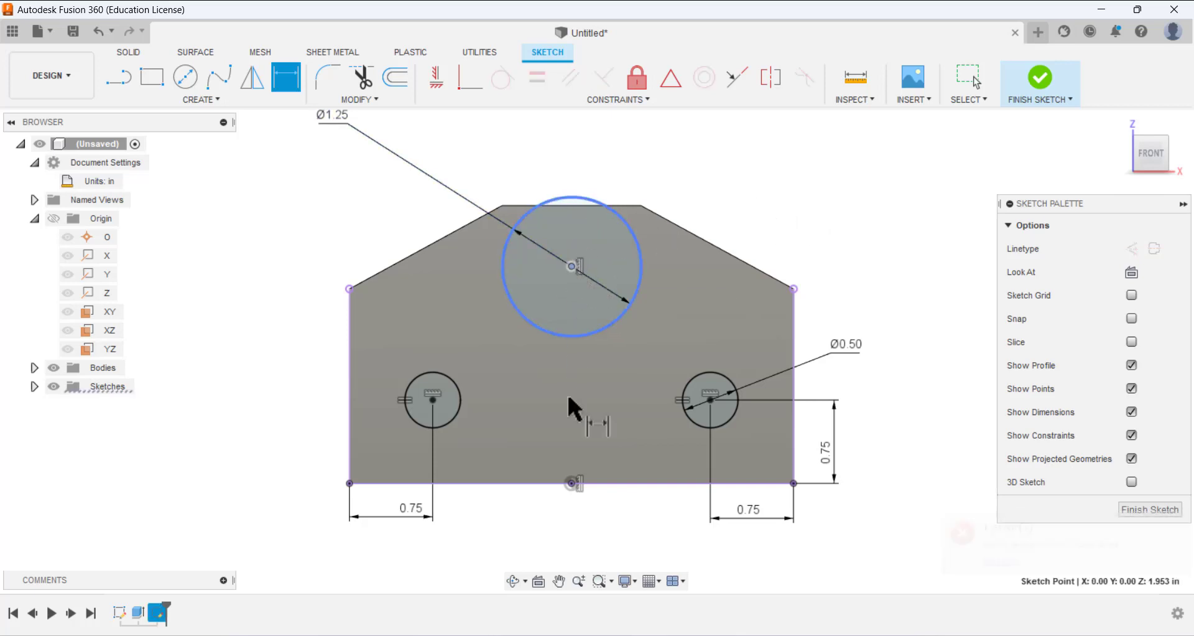
pyautogui.click(572, 484)
pyautogui.click(907, 403)
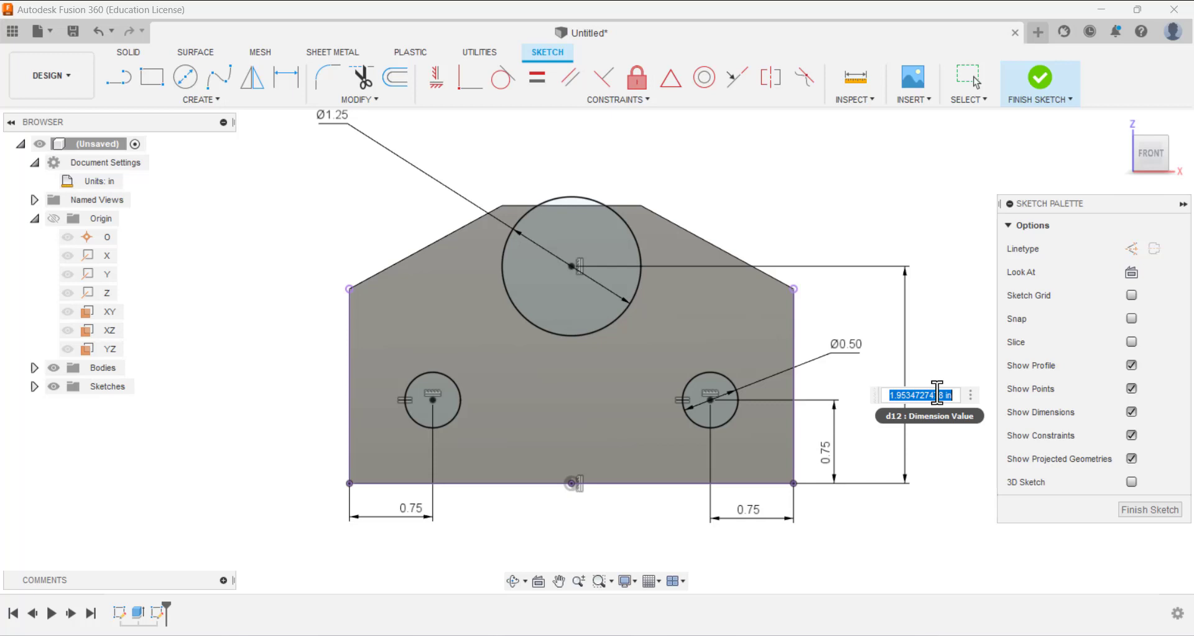
pyautogui.write('.25')
pyautogui.press('Return')
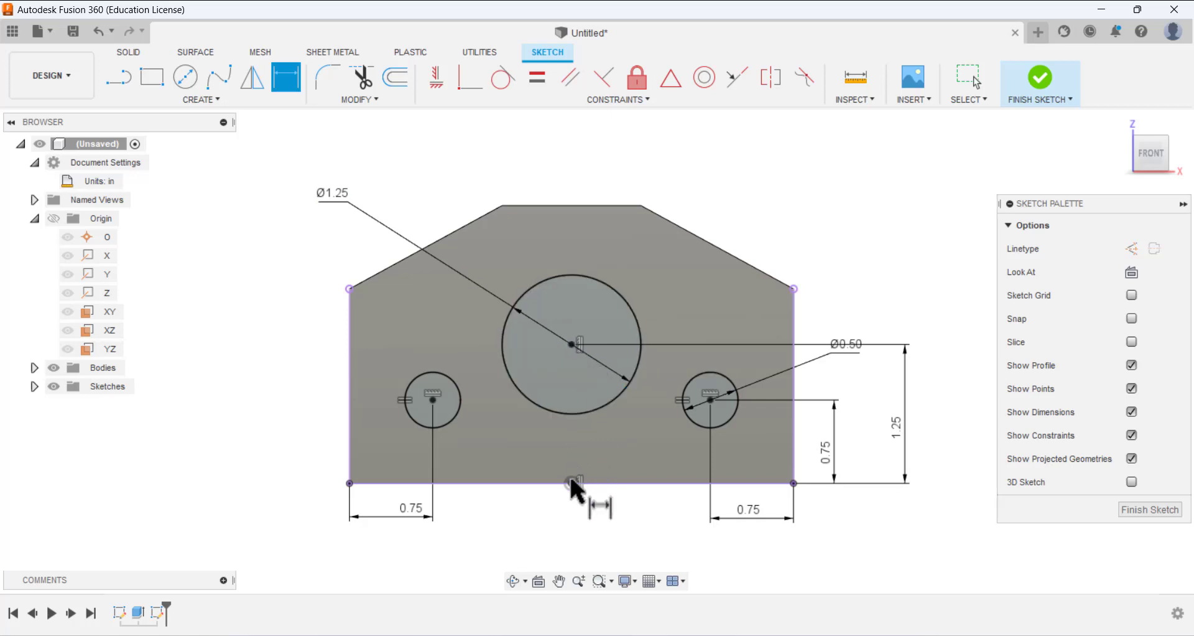
# - Finish the sketch and select the large and two small circle profiles for extrusion
pyautogui.click(1151, 510)
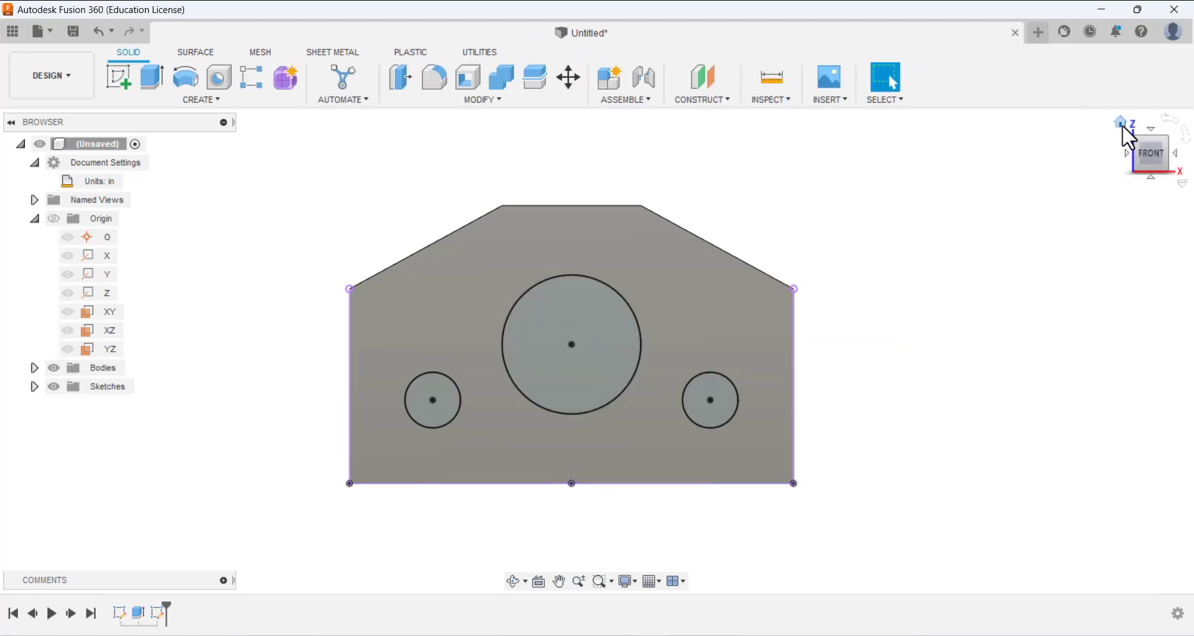
pyautogui.click(1121, 122)
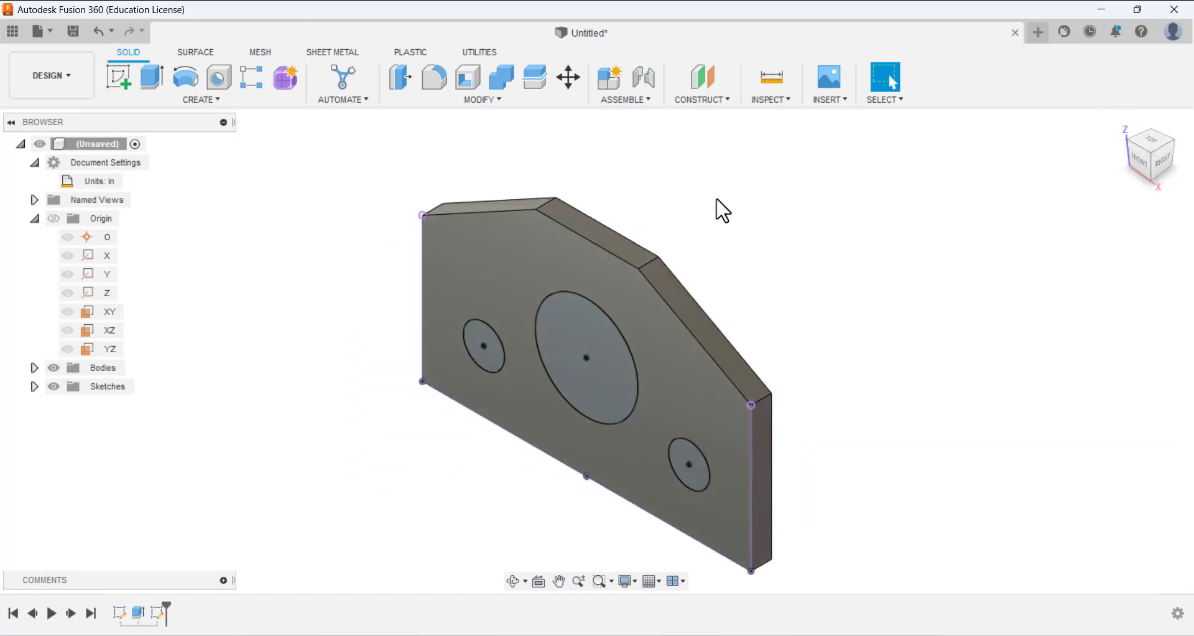
pyautogui.click(149, 78)
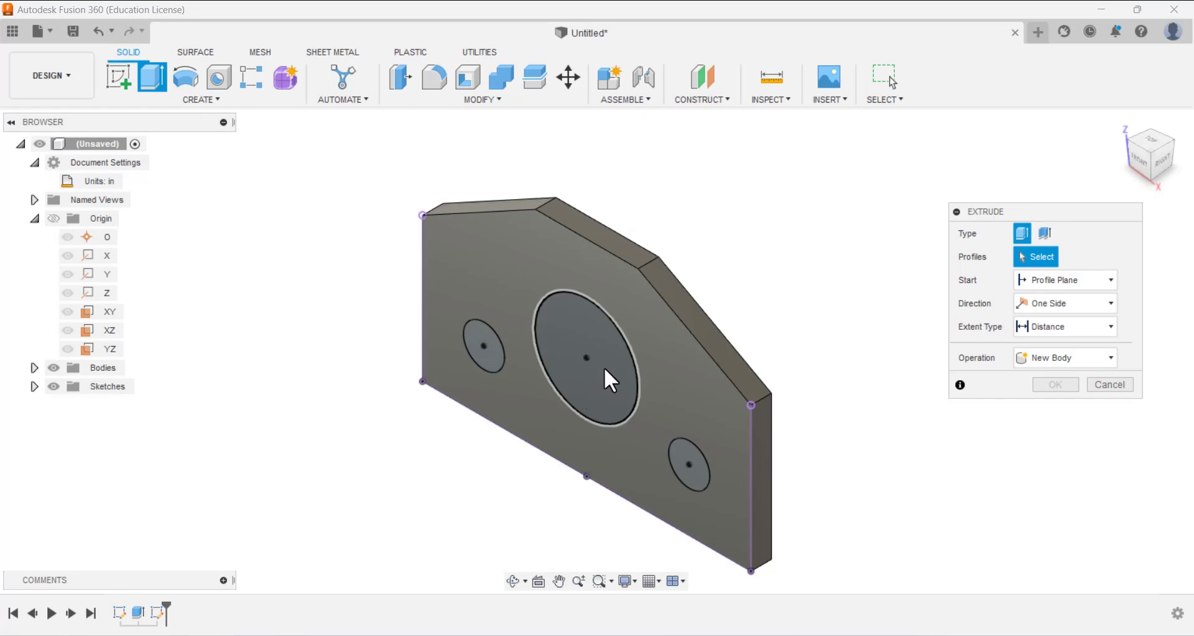
pyautogui.click(588, 338)
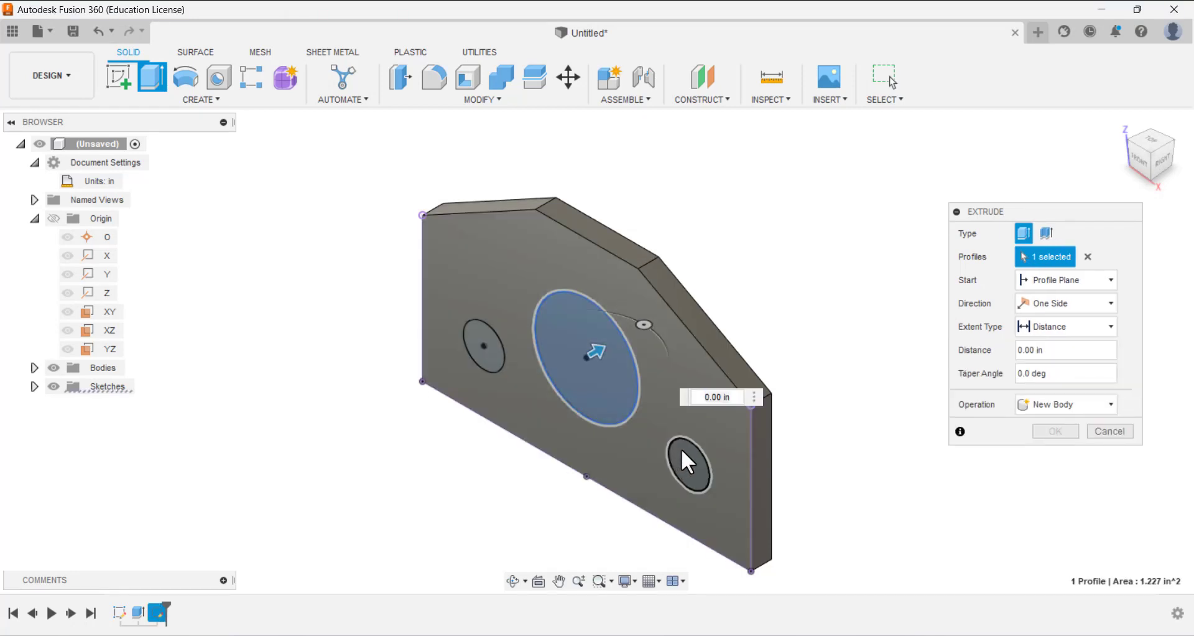
pyautogui.click(684, 462)
pyautogui.click(483, 353)
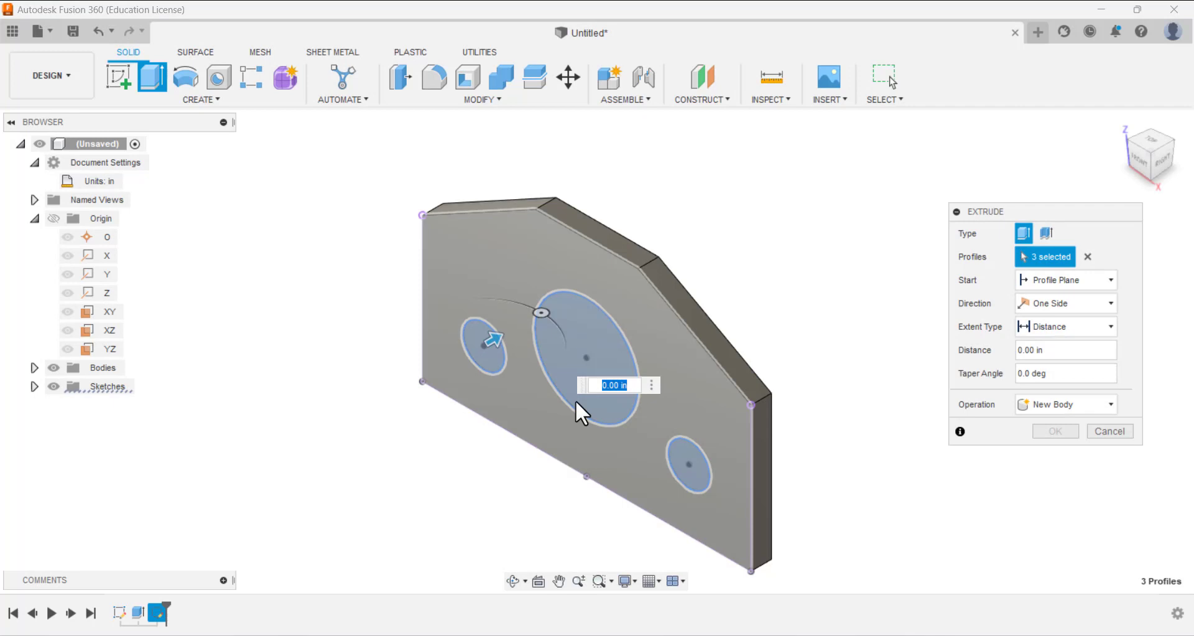
# - Extrude the three circles 1.40 in and switch the operation to Cut
pyautogui.scroll(-2, 479, 354)
pyautogui.scroll(2, 503, 334)
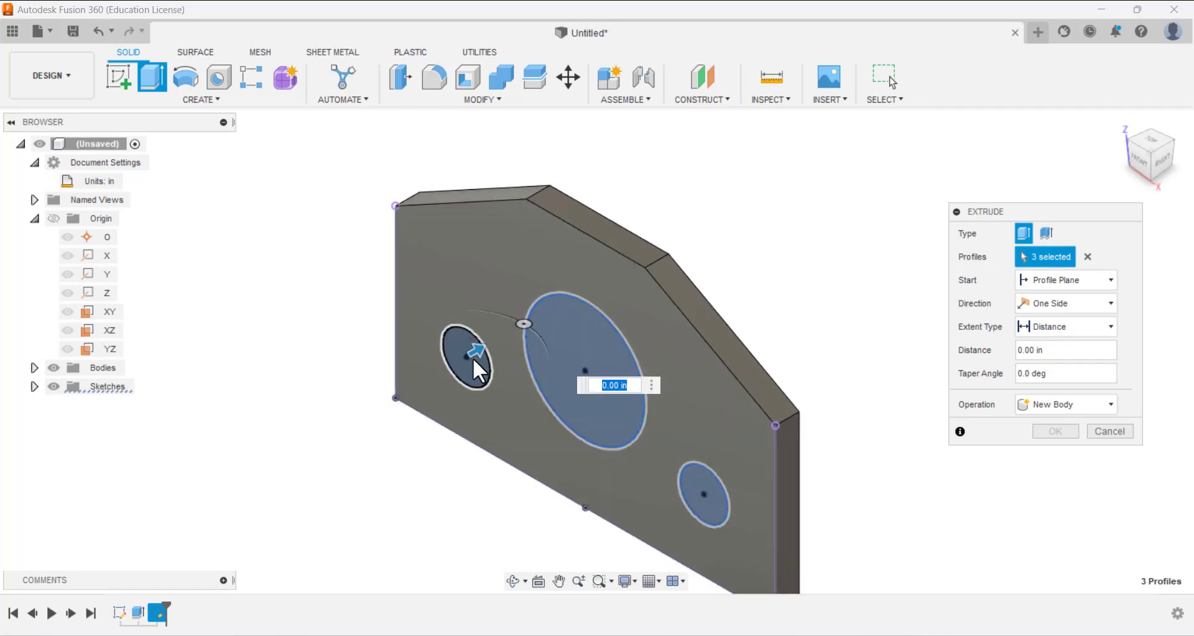
pyautogui.moveTo(482, 352); pyautogui.dragTo(322, 430)
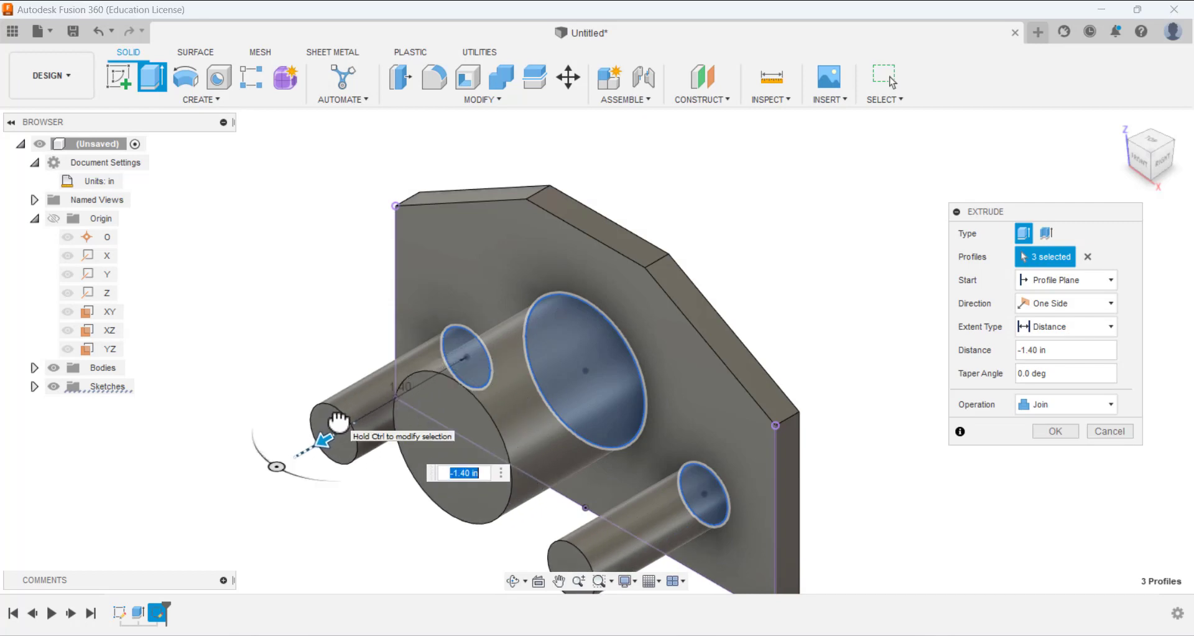
pyautogui.keyDown('shift'); pyautogui.moveTo(339, 336); pyautogui.dragTo(404, 383, button='middle'); pyautogui.keyUp('shift')
pyautogui.moveTo(519, 274)
pyautogui.keyDown('shift'); pyautogui.mouseDown(button='middle')
pyautogui.moveTo(506, 267)
pyautogui.moveTo(516, 274)
pyautogui.mouseUp(button='middle'); pyautogui.keyUp('shift')
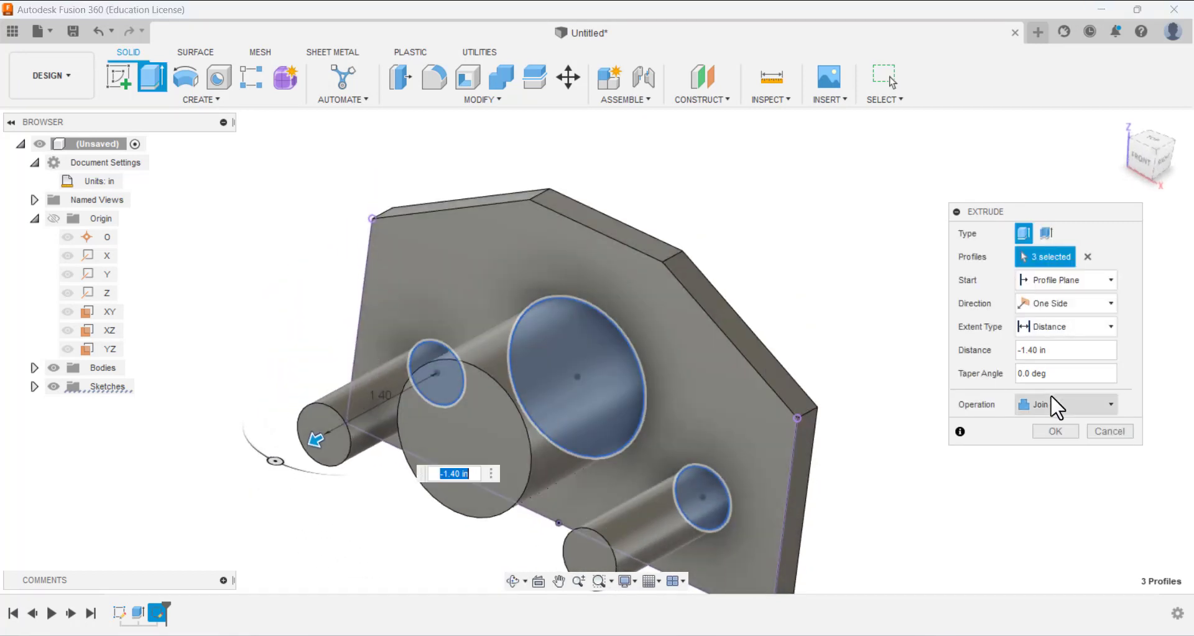
pyautogui.click(1045, 404)
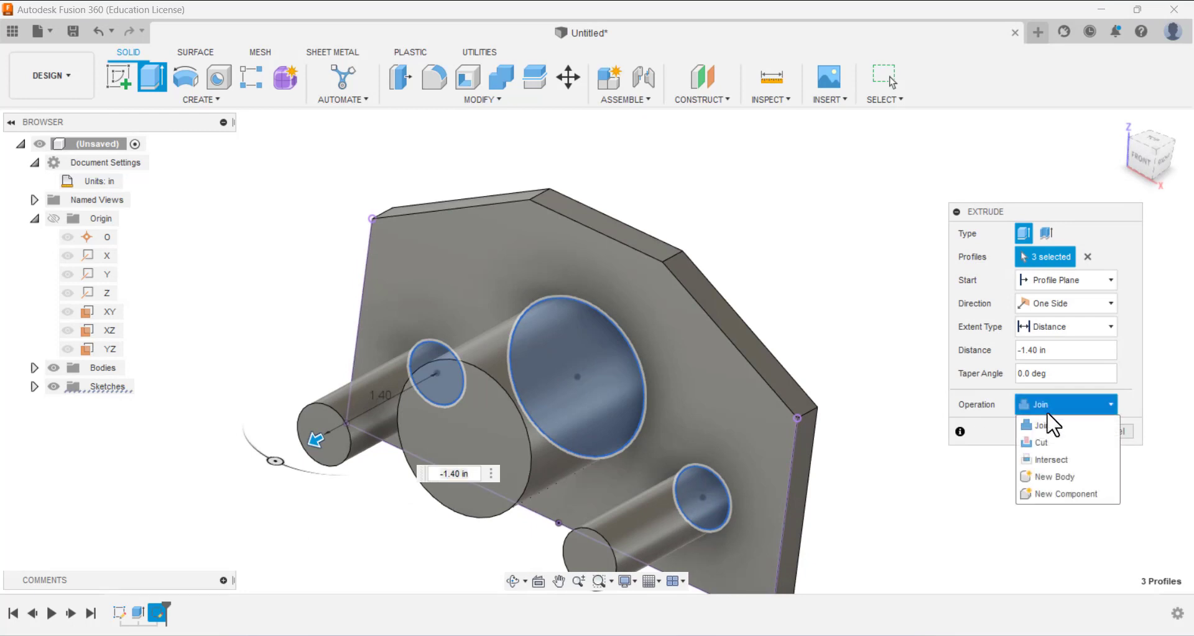
pyautogui.click(1041, 442)
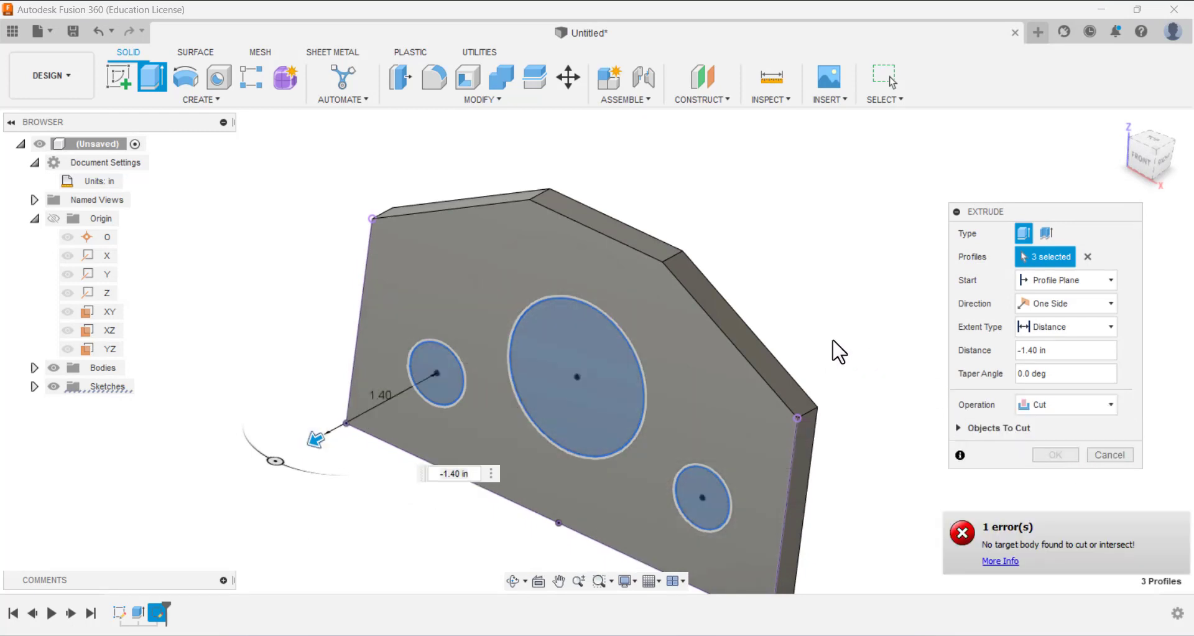
# - Reverse the cut into the plate and set its extent type to All
pyautogui.keyDown('shift'); pyautogui.moveTo(834, 346); pyautogui.dragTo(871, 338, button='middle'); pyautogui.keyUp('shift')
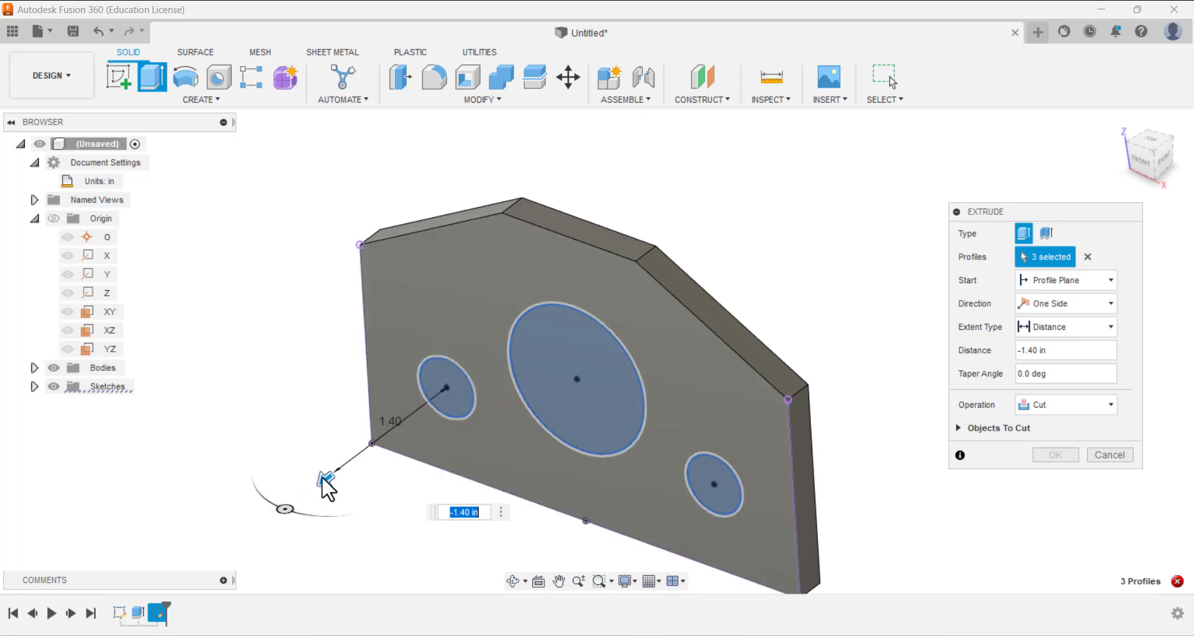
pyautogui.moveTo(323, 481); pyautogui.dragTo(560, 302)
pyautogui.keyDown('shift'); pyautogui.moveTo(796, 267); pyautogui.dragTo(718, 253, button='middle'); pyautogui.keyUp('shift')
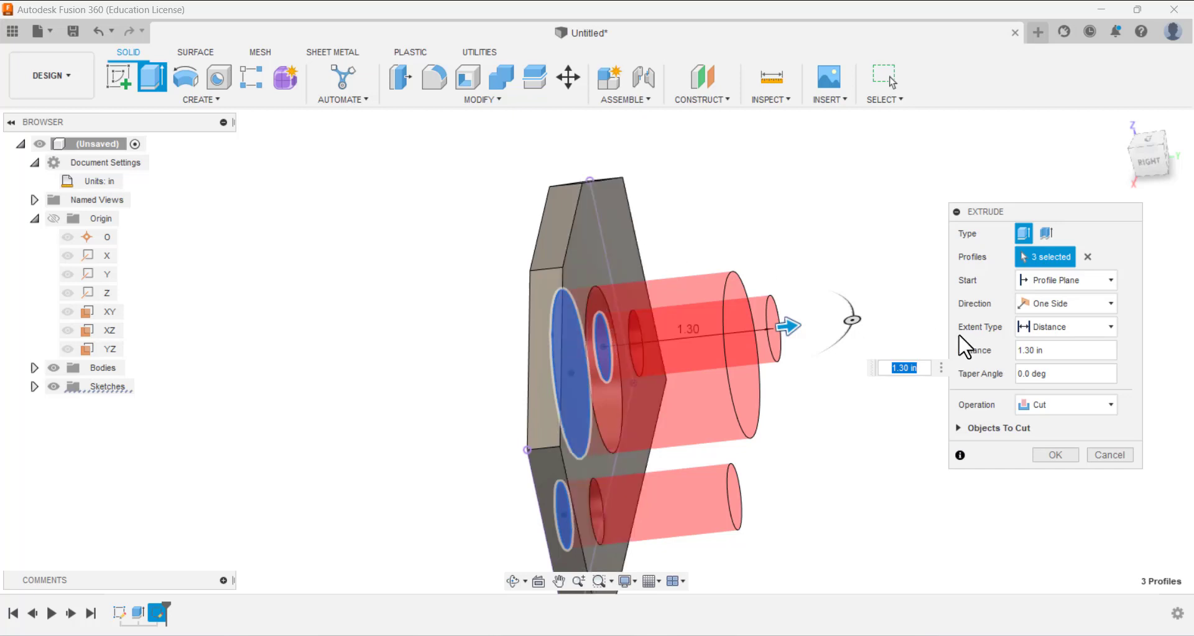
pyautogui.click(1053, 326)
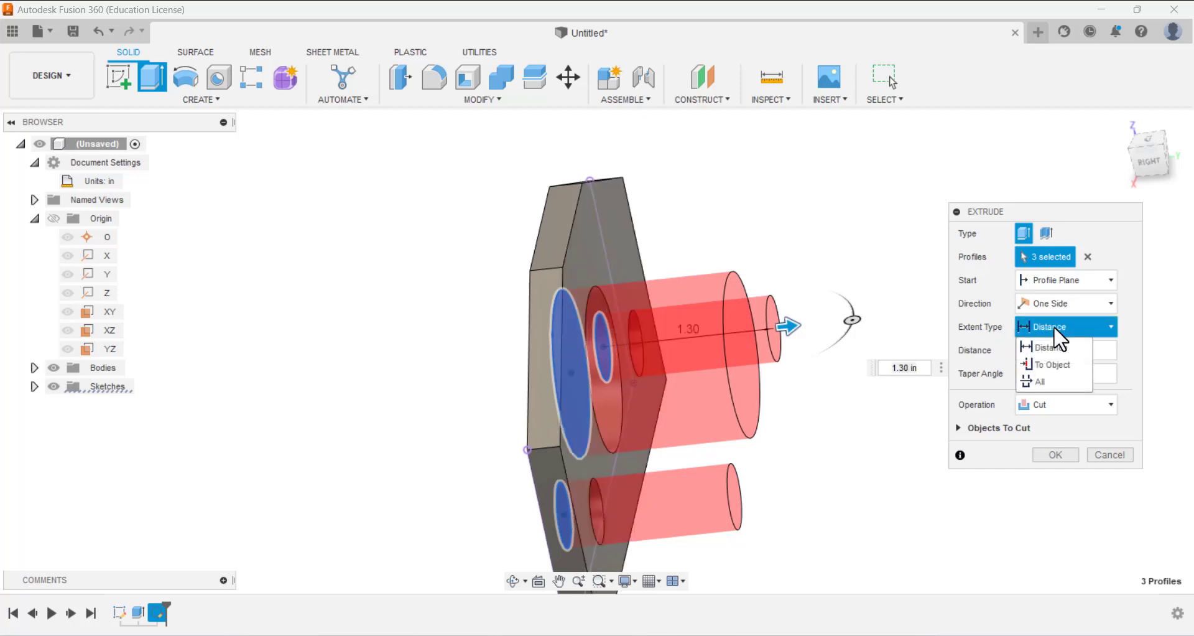
pyautogui.click(1040, 382)
pyautogui.keyDown('shift'); pyautogui.moveTo(843, 280); pyautogui.dragTo(681, 360, button='middle'); pyautogui.keyUp('shift')
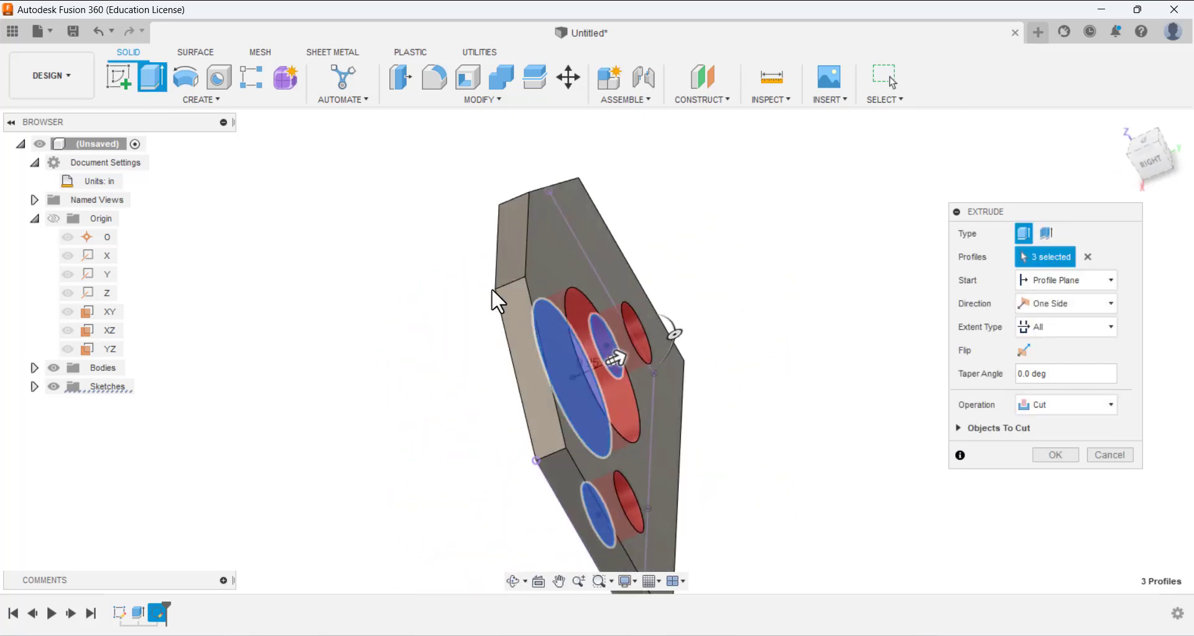
# - Commit the cut and orbit to view the plate's three through holes
pyautogui.click(1057, 455)
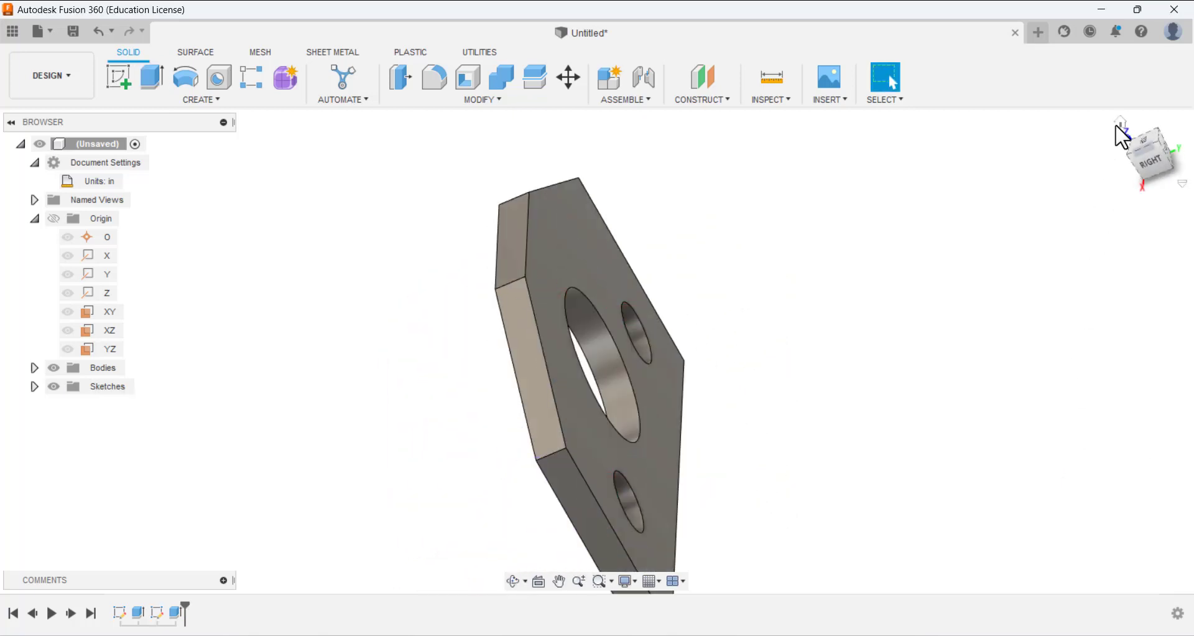
pyautogui.keyDown('shift'); pyautogui.moveTo(933, 218); pyautogui.dragTo(722, 318, button='middle'); pyautogui.keyUp('shift')
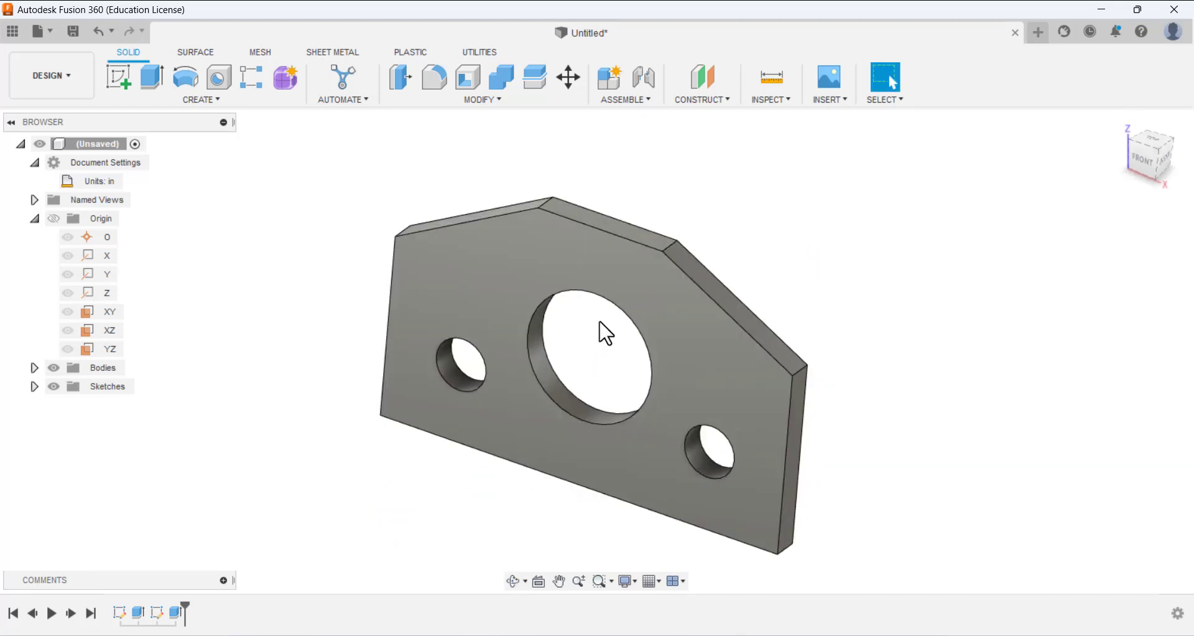
pyautogui.keyDown('shift'); pyautogui.moveTo(603, 331); pyautogui.dragTo(618, 306, button='middle'); pyautogui.keyUp('shift')
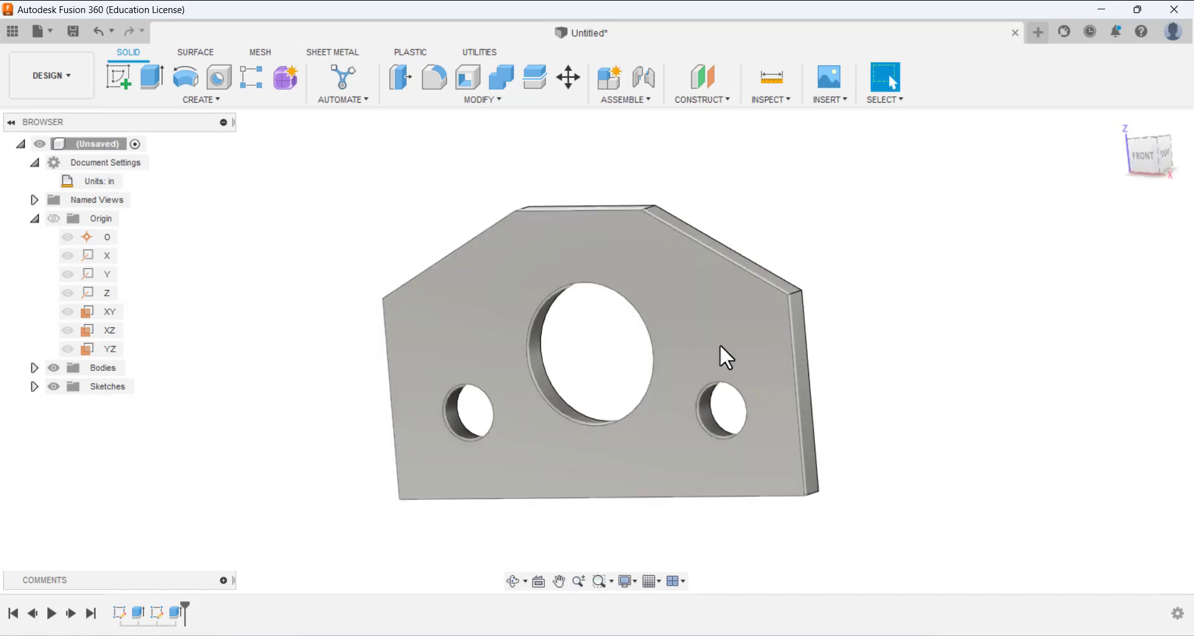